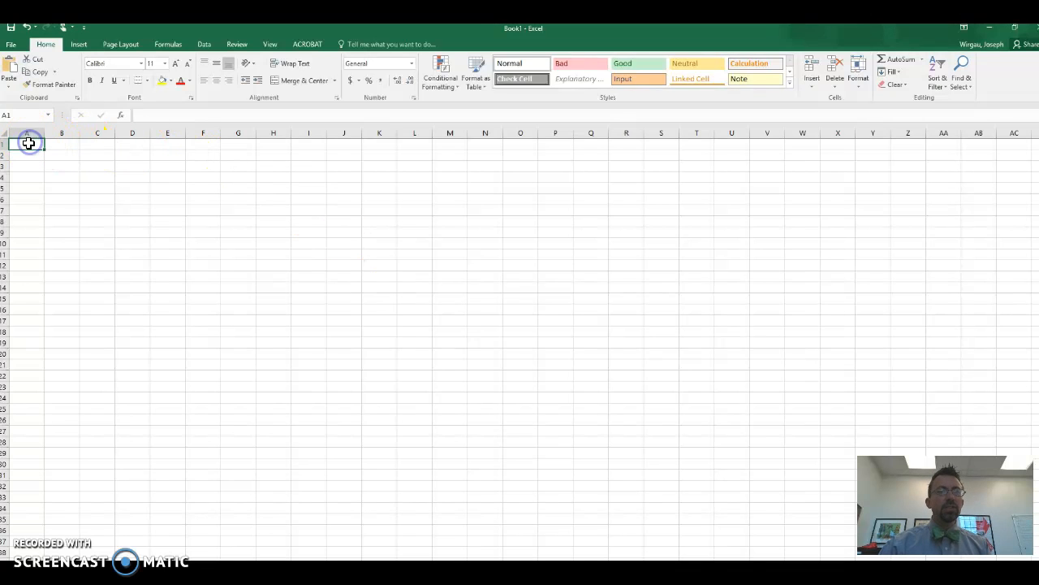
- Enter the header "Beaker Size (mL)" in cell A1 and autofit column A to it
{"action": "type", "text": "Beaker Size"}
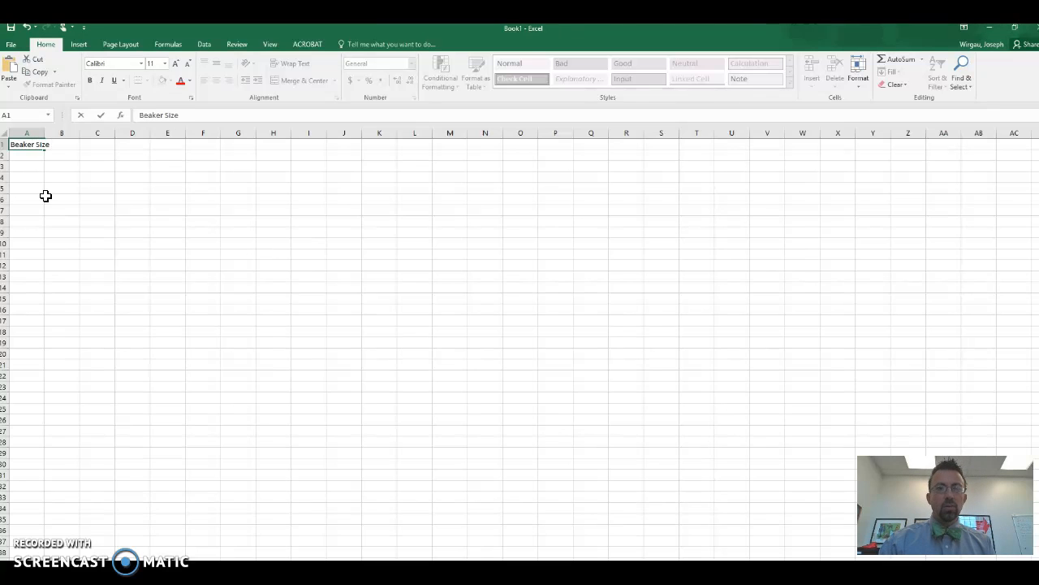
{"action": "type", "text": " (mL"}
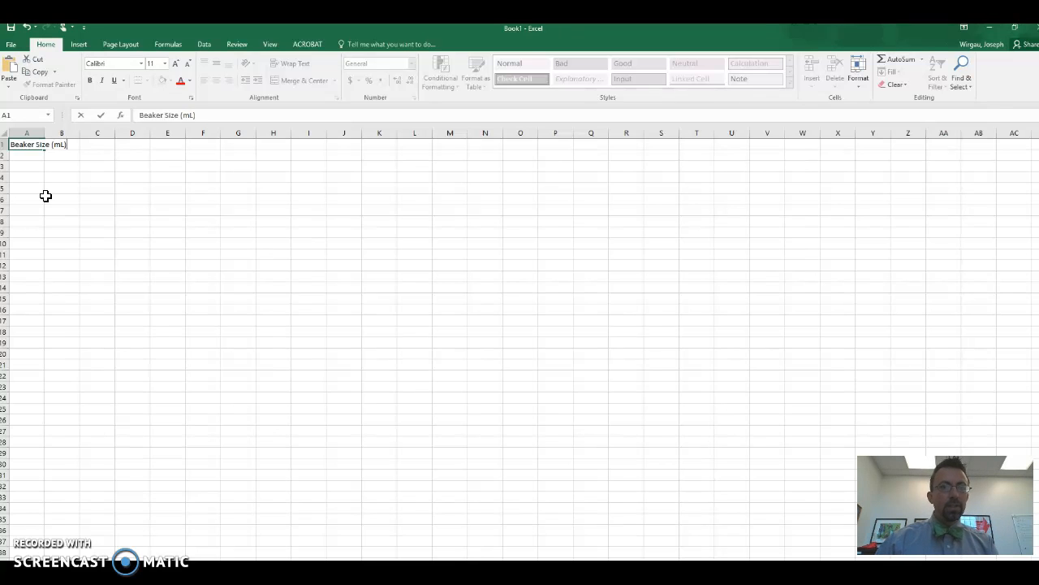
{"action": "left_click", "coordinate": [41, 155]}
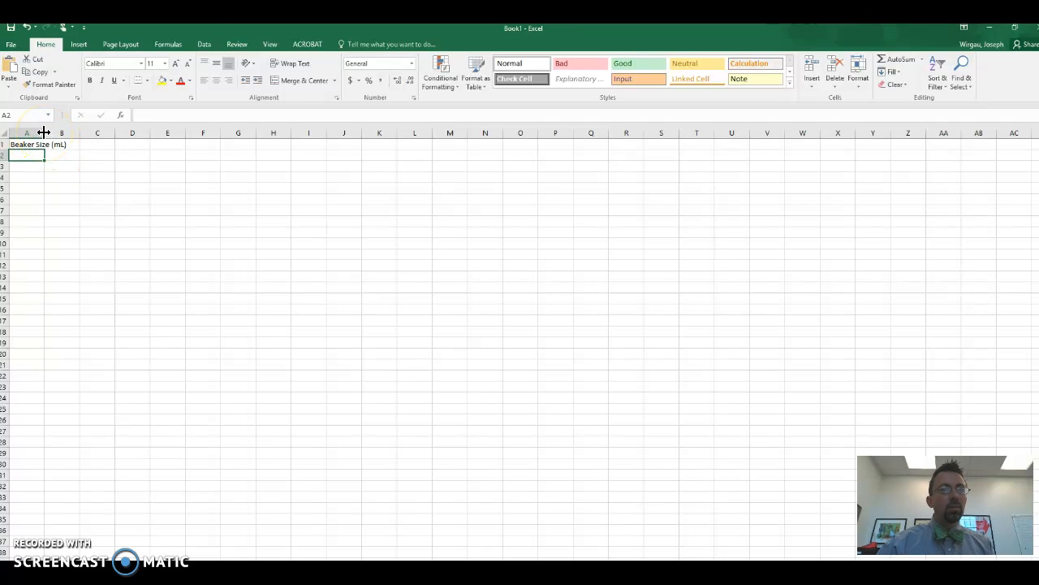
{"action": "double_click", "coordinate": [44, 132]}
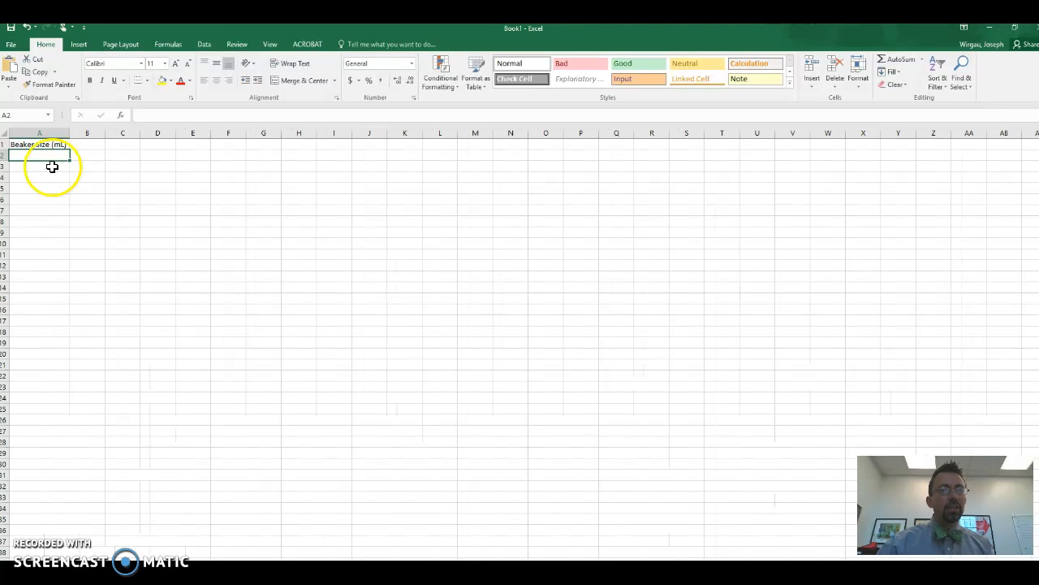
- Add the headers "Diameter (cm)" in B1 and "Circumference (cm)" in C1, and autofit columns B and C
{"action": "left_click", "coordinate": [81, 144]}
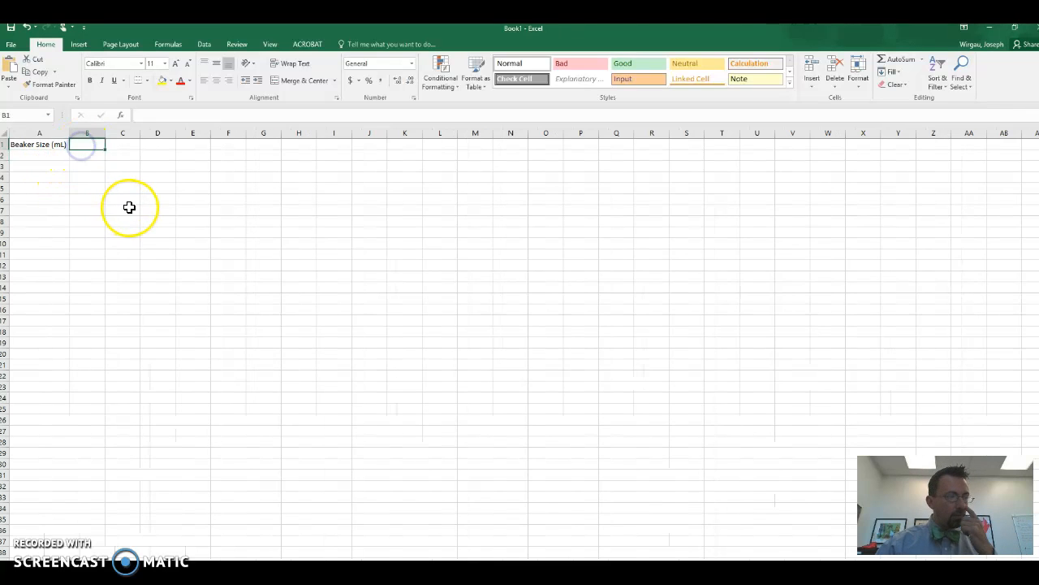
{"action": "type", "text": "Diameter (cm"}
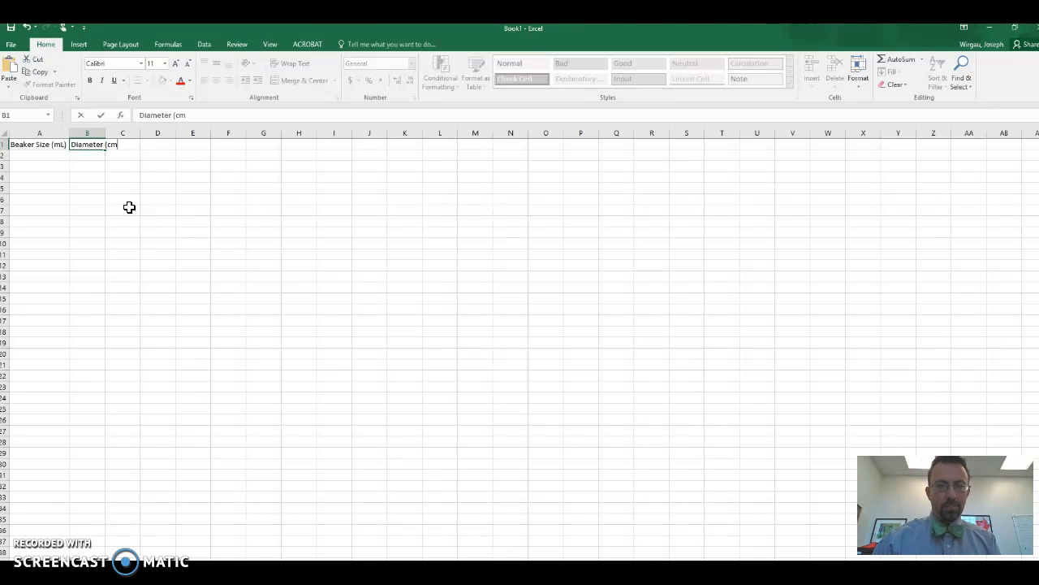
{"action": "key", "text": "Return"}
{"action": "left_click", "coordinate": [126, 146]}
{"action": "type", "text": "C"}
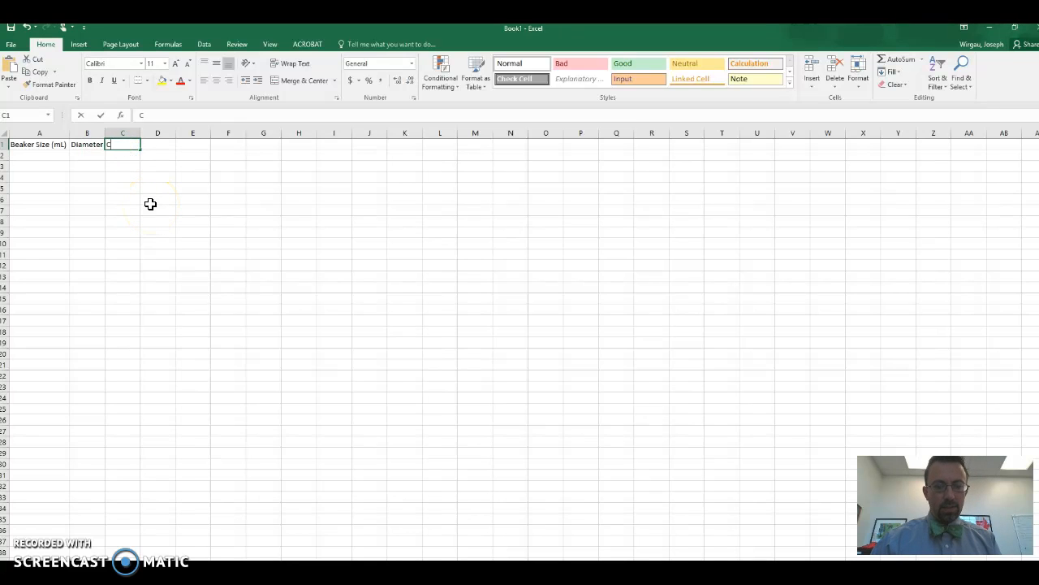
{"action": "type", "text": "ircu"}
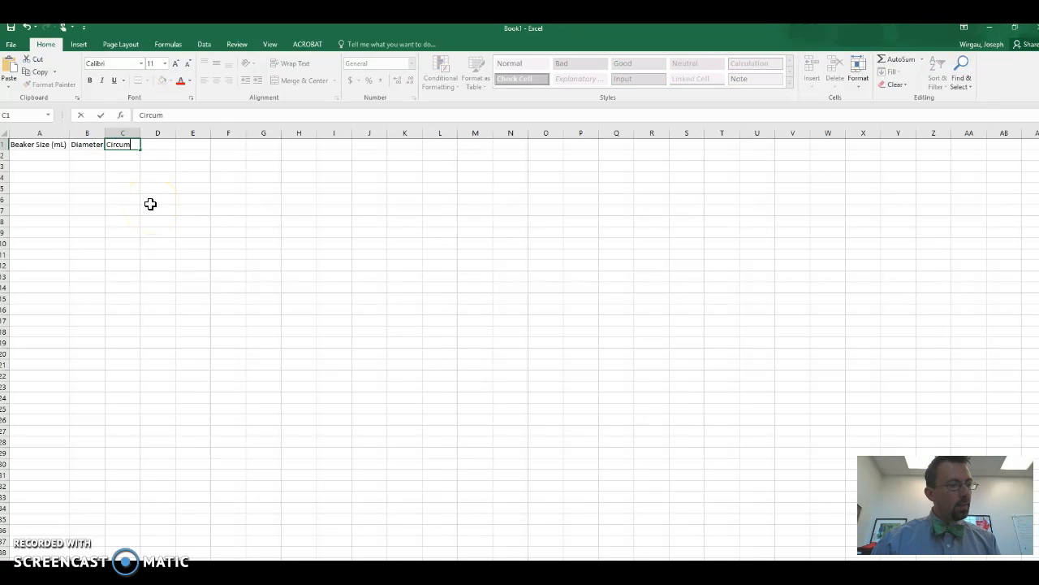
{"action": "type", "text": "mference (cm"}
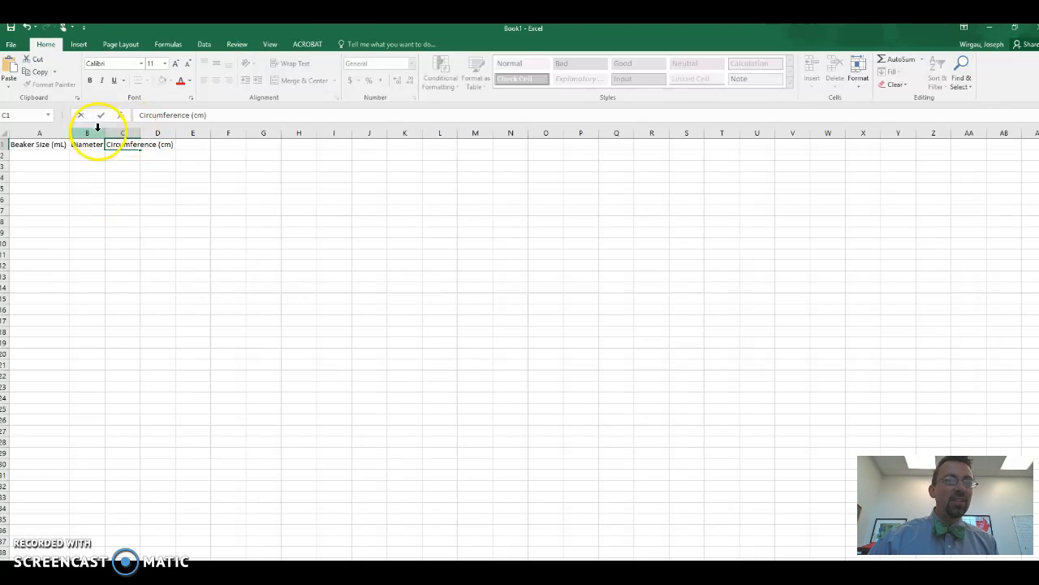
{"action": "left_click_drag", "start_coordinate": [99, 133], "coordinate": [138, 133]}
{"action": "double_click", "coordinate": [138, 132]}
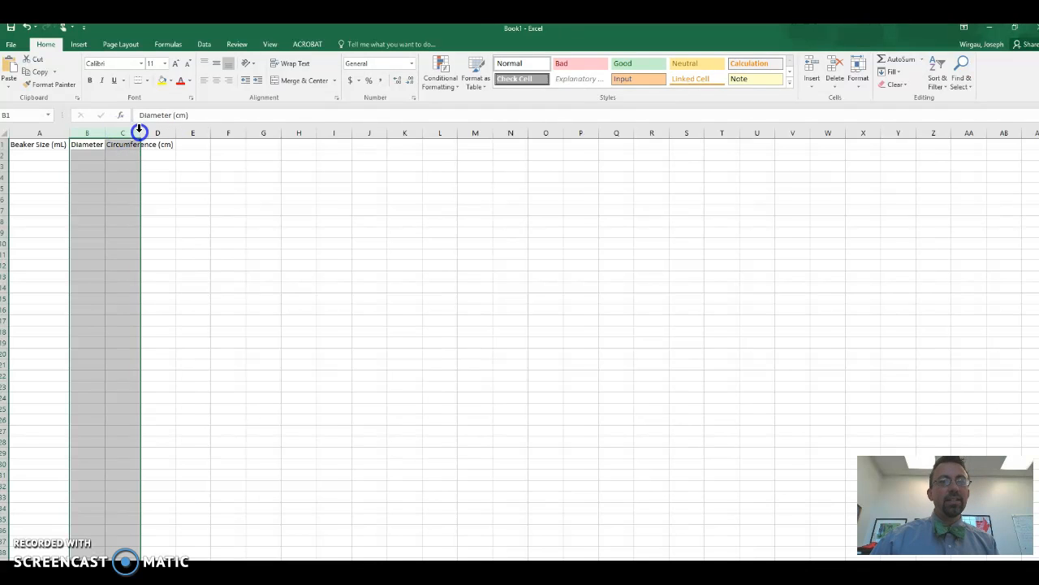
- Enter the beaker sizes 100, 250, 400 and 600 in cells A2 to A5
{"action": "left_click", "coordinate": [50, 158]}
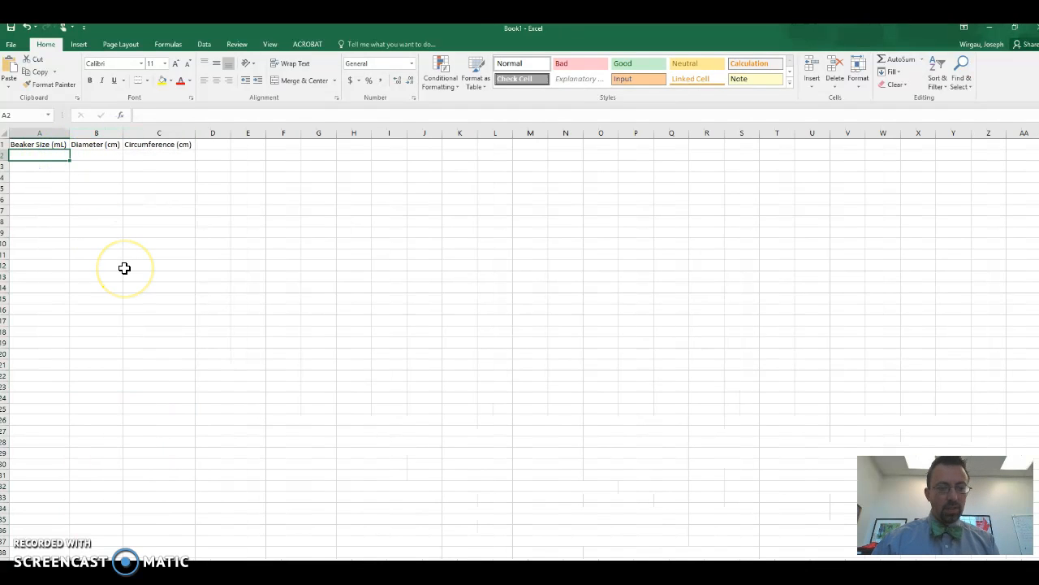
{"action": "type", "text": "100"}
{"action": "key", "text": "Return"}
{"action": "type", "text": "250"}
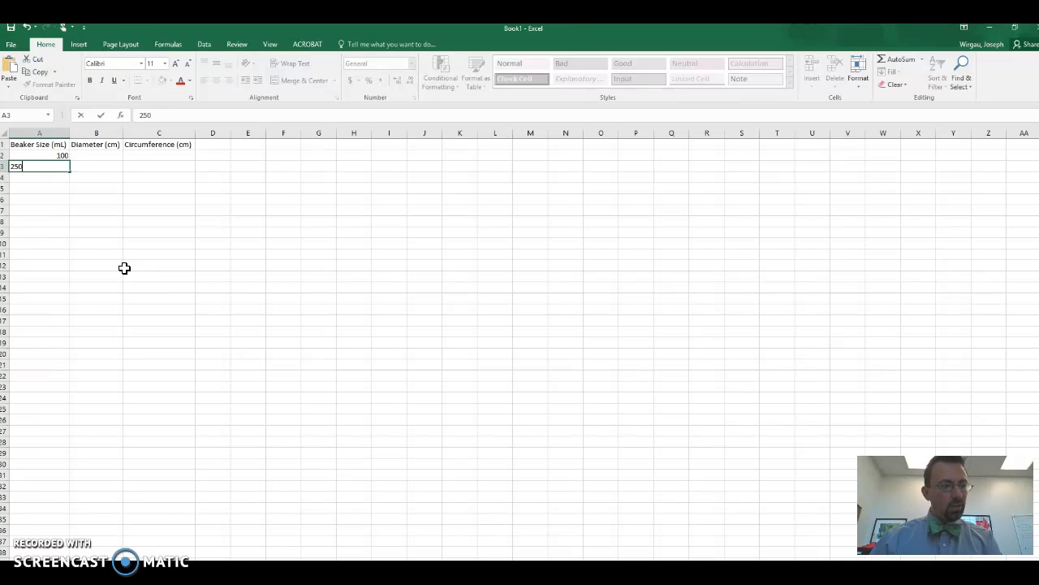
{"action": "key", "text": "Return"}
{"action": "type", "text": "400"}
{"action": "key", "text": "Return"}
{"action": "type", "text": "6"}
{"action": "key", "text": "Tab"}
- Enter the diameters 5.1, 7.2, 7.8 and 9.1 in cells B2 to B5
{"action": "key", "text": "Up"}
{"action": "key", "text": "Up"}
{"action": "key", "text": "Up"}
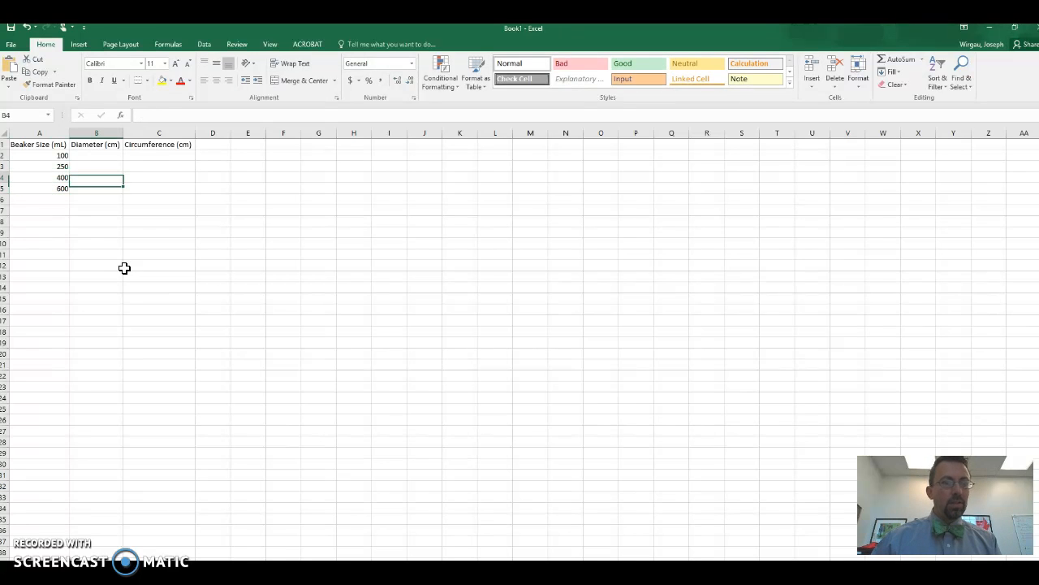
{"action": "type", "text": "5."}
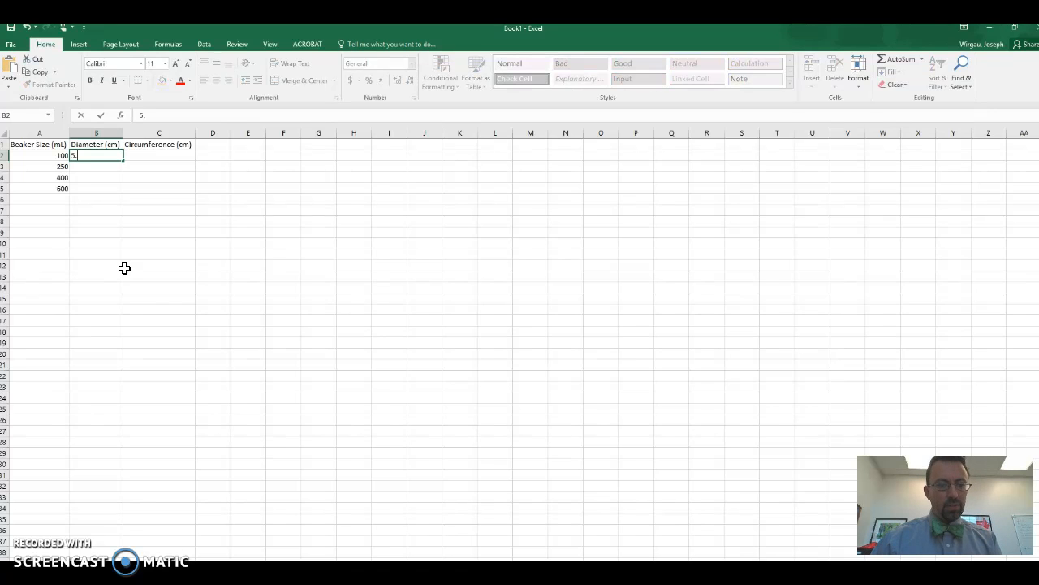
{"action": "key", "text": "Return"}
{"action": "type", "text": "7."}
{"action": "key", "text": "Return"}
{"action": "type", "text": "7.8"}
{"action": "key", "text": "Return"}
{"action": "type", "text": "9."}
{"action": "key", "text": "Right"}
- Enter the circumferences 16.1, 22.5, 24.6 and 28.5 in cells C2 to C5
{"action": "key", "text": "Up"}
{"action": "key", "text": "Up"}
{"action": "key", "text": "Up"}
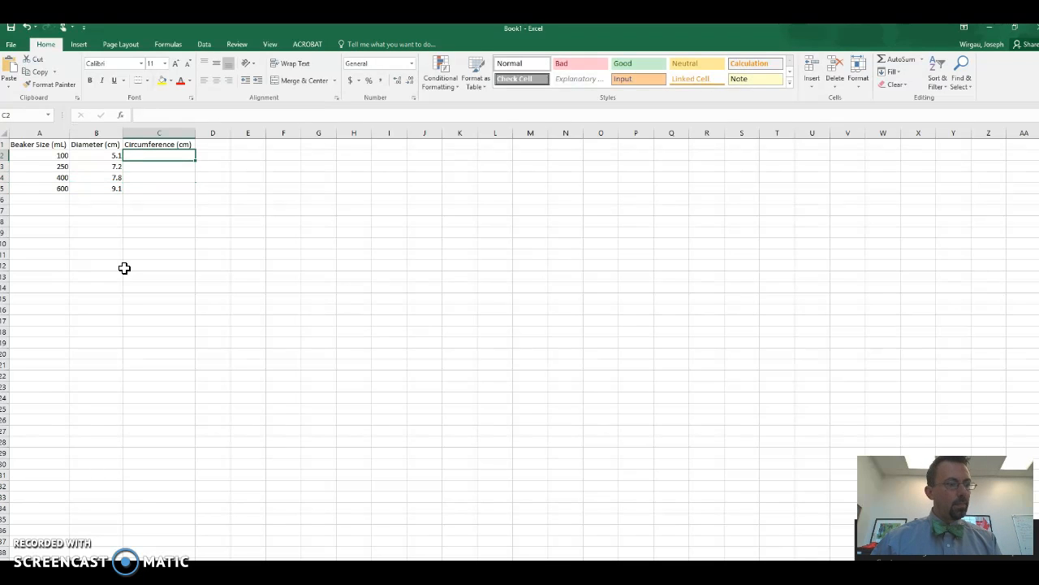
{"action": "type", "text": "16.1"}
{"action": "key", "text": "Return"}
{"action": "type", "text": "22.5"}
{"action": "key", "text": "Return"}
{"action": "type", "text": "24.6"}
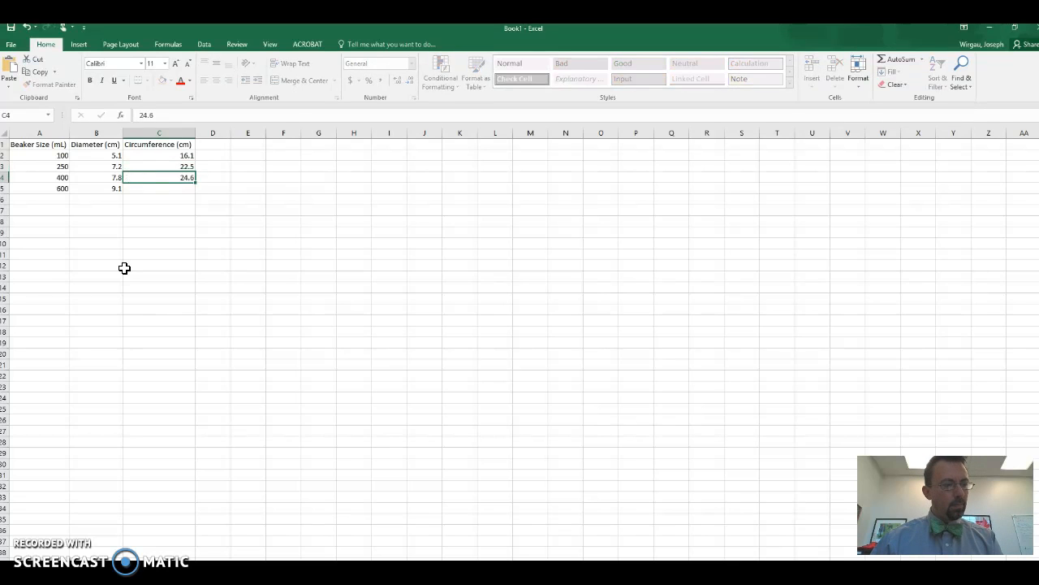
{"action": "key", "text": "Return"}
{"action": "type", "text": "28.5"}
{"action": "key", "text": "Return"}
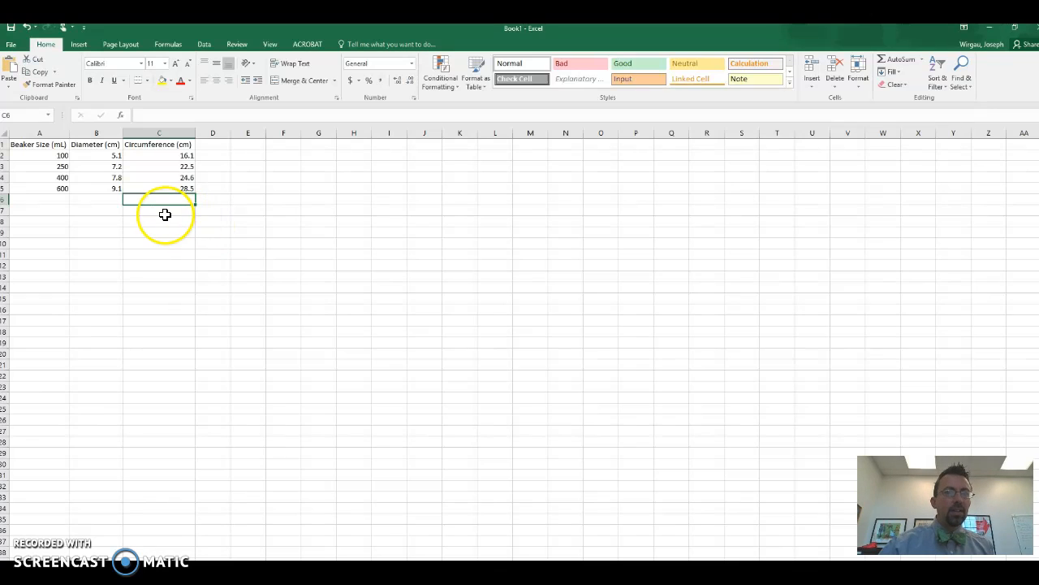
- Format the beaker sizes in A2:A5 to show one decimal place
{"action": "left_click_drag", "start_coordinate": [60, 156], "coordinate": [57, 186]}
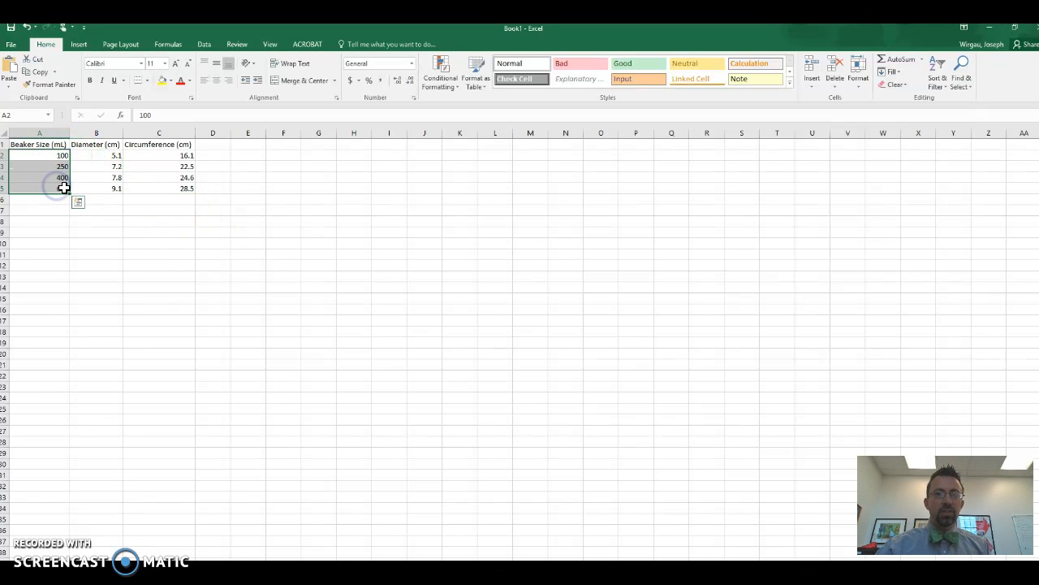
{"action": "left_click", "coordinate": [397, 82]}
{"action": "left_click", "coordinate": [397, 81]}
{"action": "left_click", "coordinate": [411, 83]}
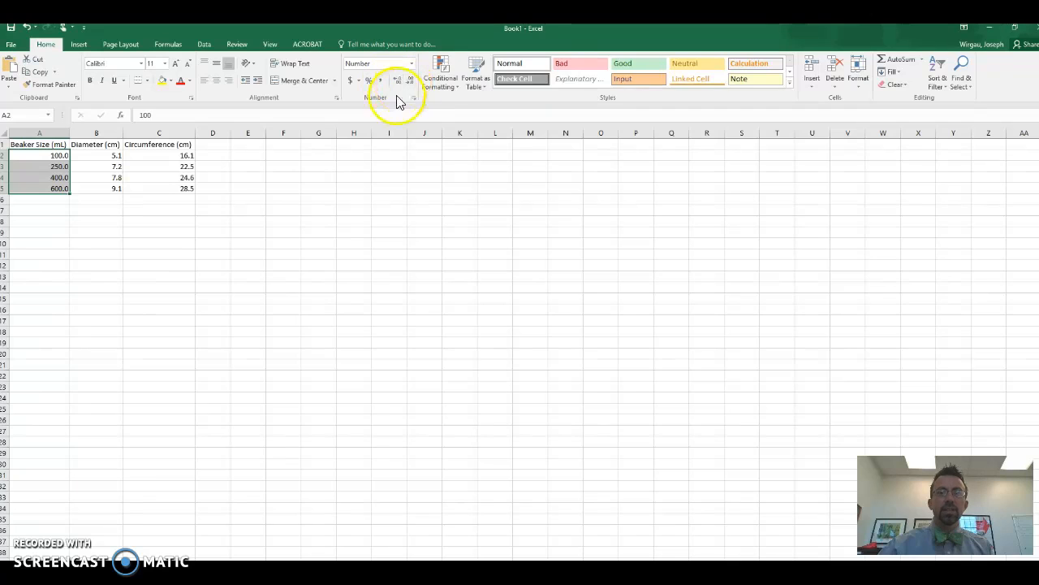
{"action": "left_click", "coordinate": [167, 198]}
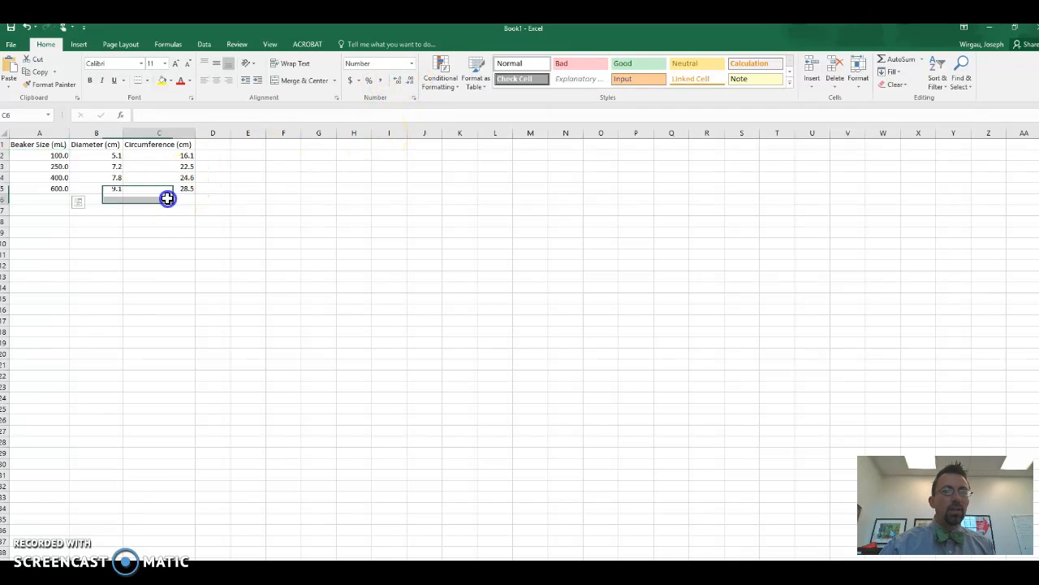
{"action": "left_click", "coordinate": [105, 223]}
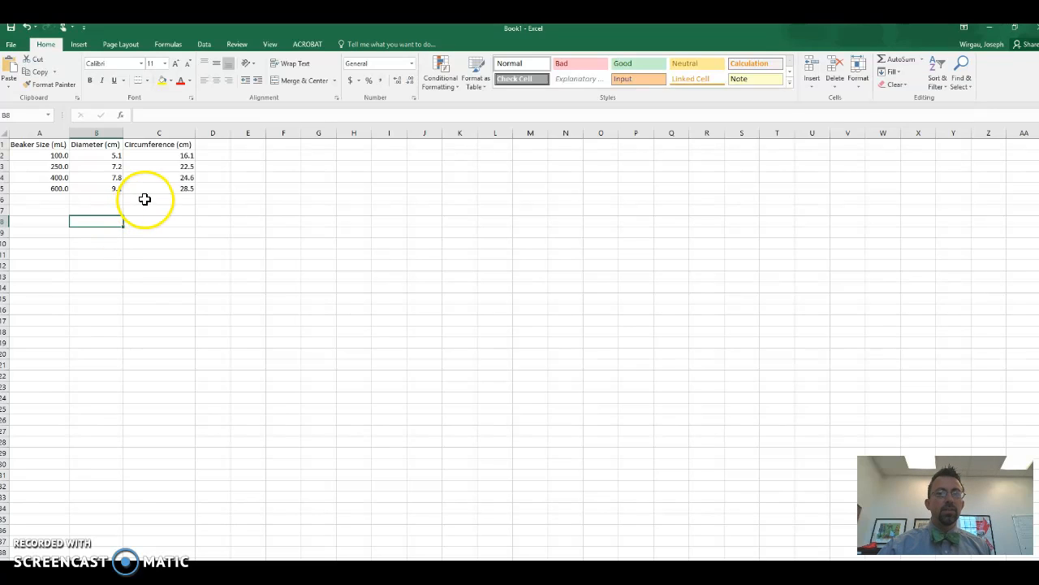
- Enter the header "Beaker Size (L)" in cell D1 and autofit column D to it
{"action": "left_click", "coordinate": [240, 156]}
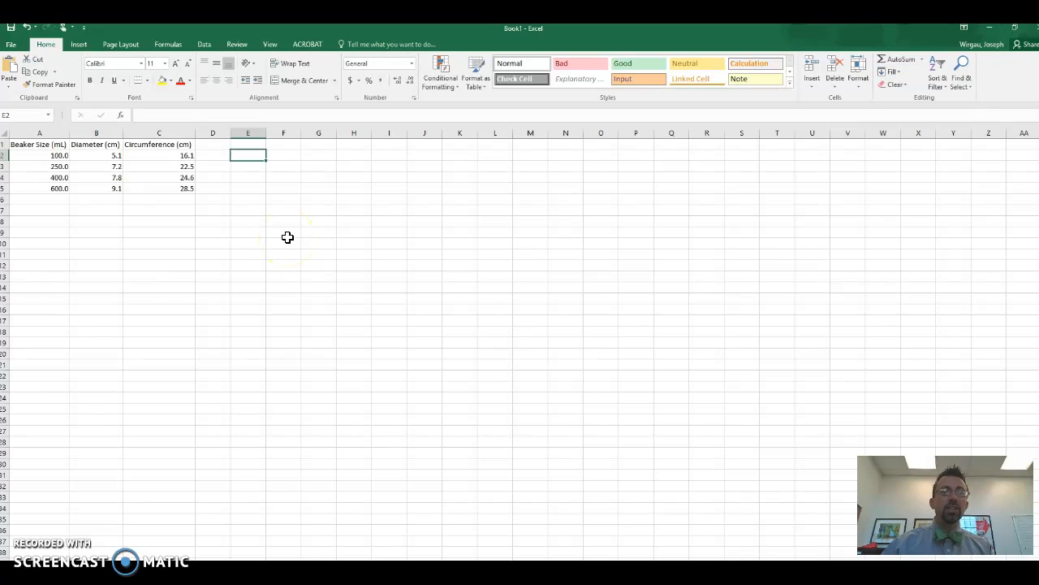
{"action": "key", "text": "Left"}
{"action": "key", "text": "Up"}
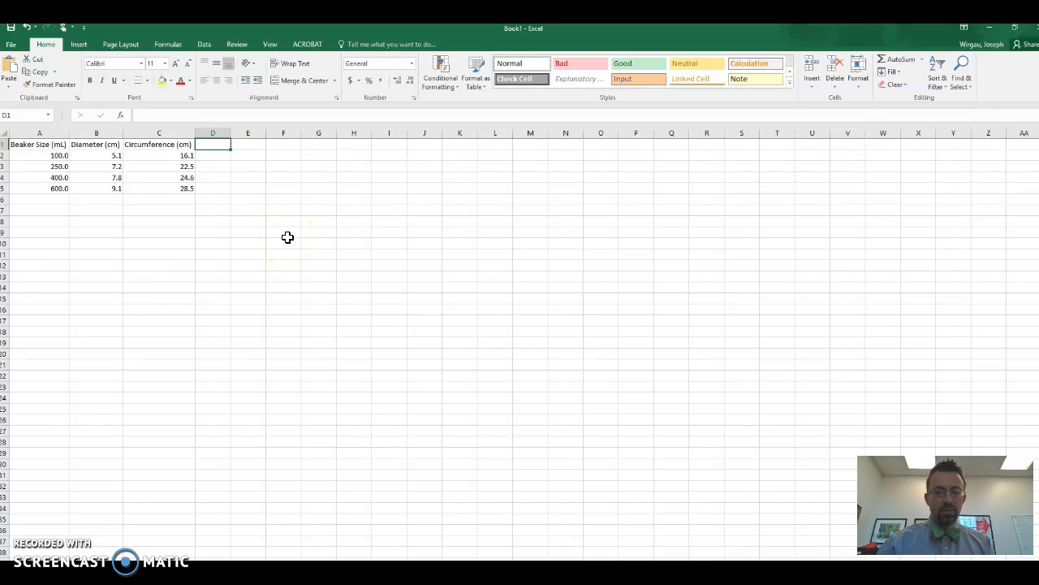
{"action": "type", "text": "Beaker Size (L"}
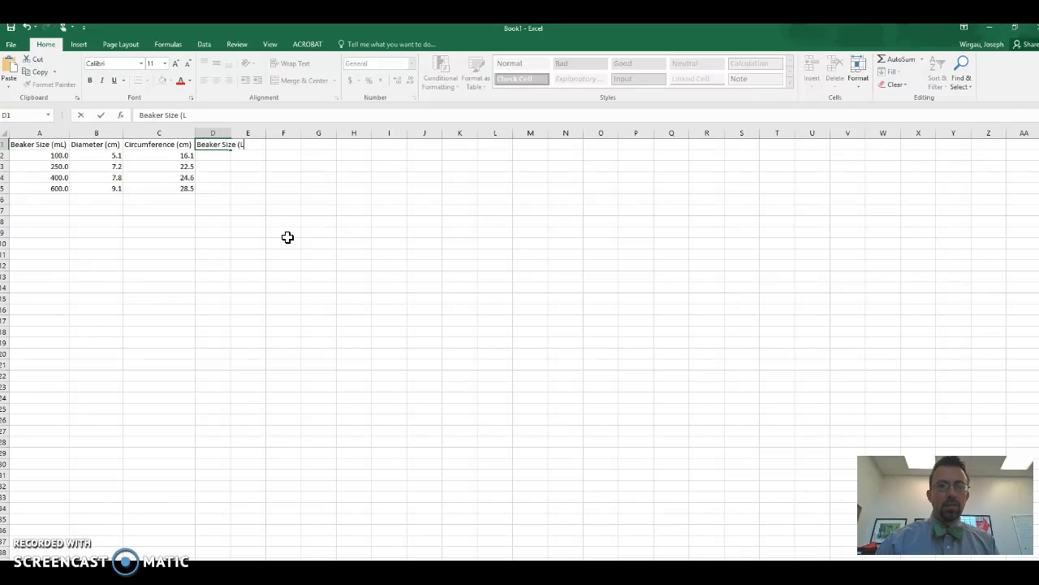
{"action": "key", "text": "Return"}
{"action": "double_click", "coordinate": [231, 132]}
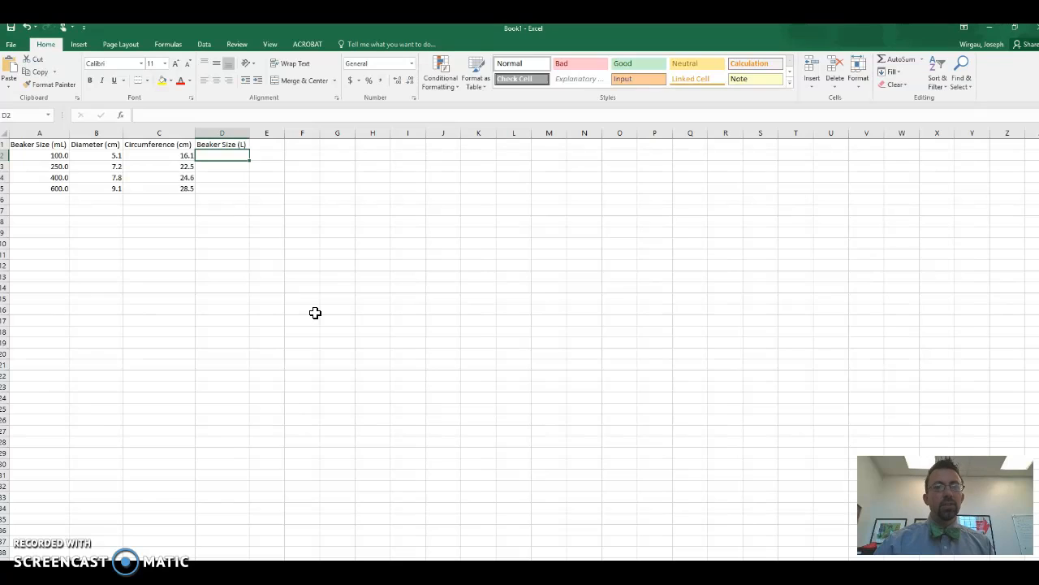
- Enter the formula =A2*1/1000 in cell D2 to convert the first beaker size to litres
{"action": "type", "text": "="}
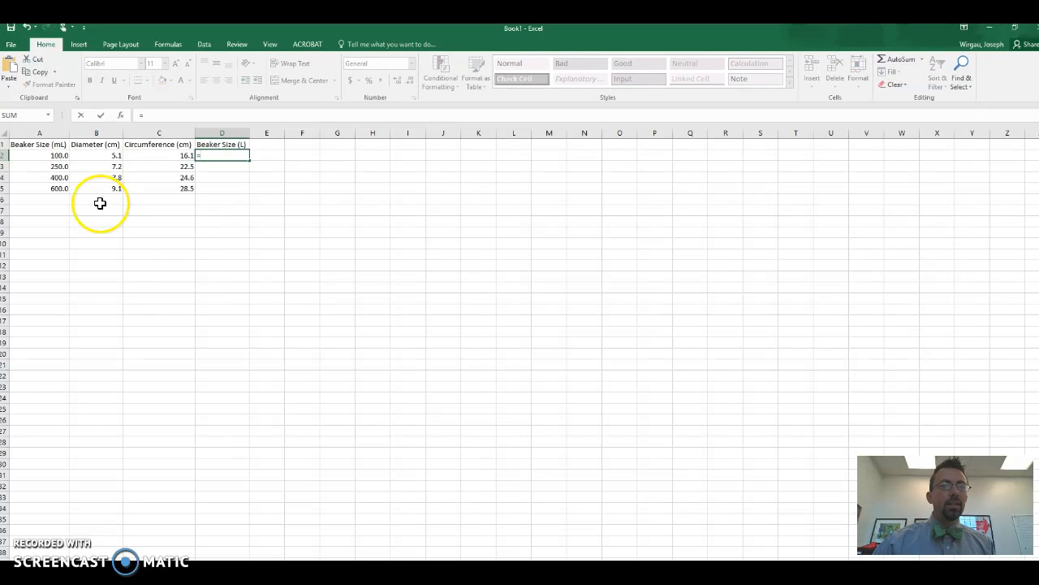
{"action": "left_click", "coordinate": [50, 155]}
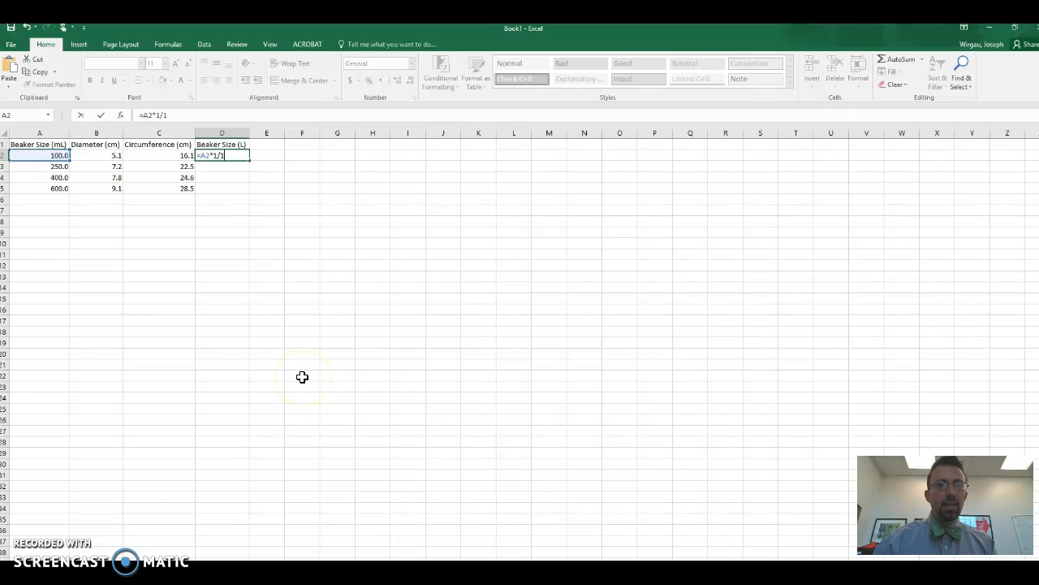
{"action": "type", "text": "*1/1000"}
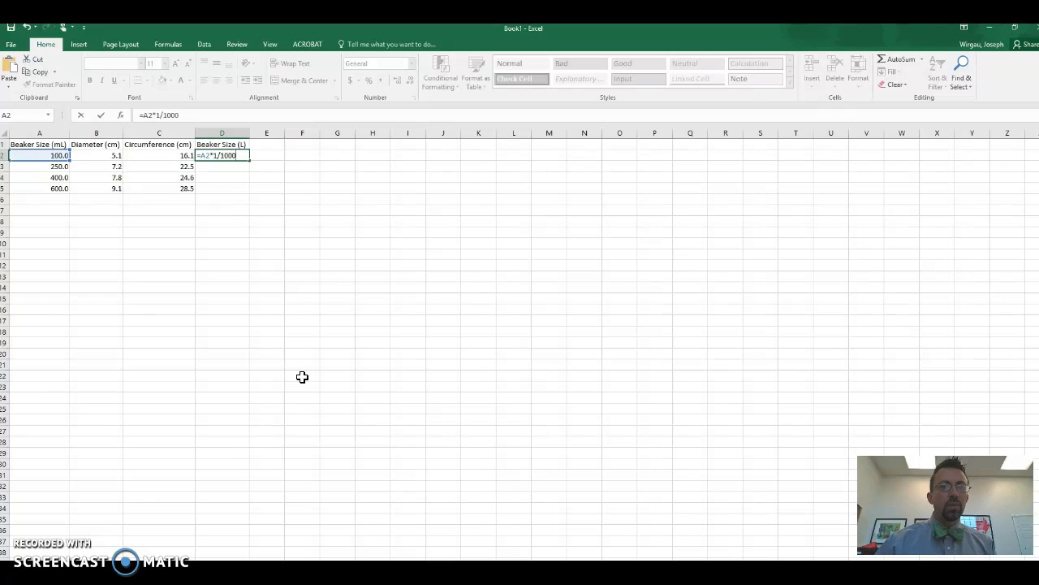
{"action": "key", "text": "ctrl+Return"}
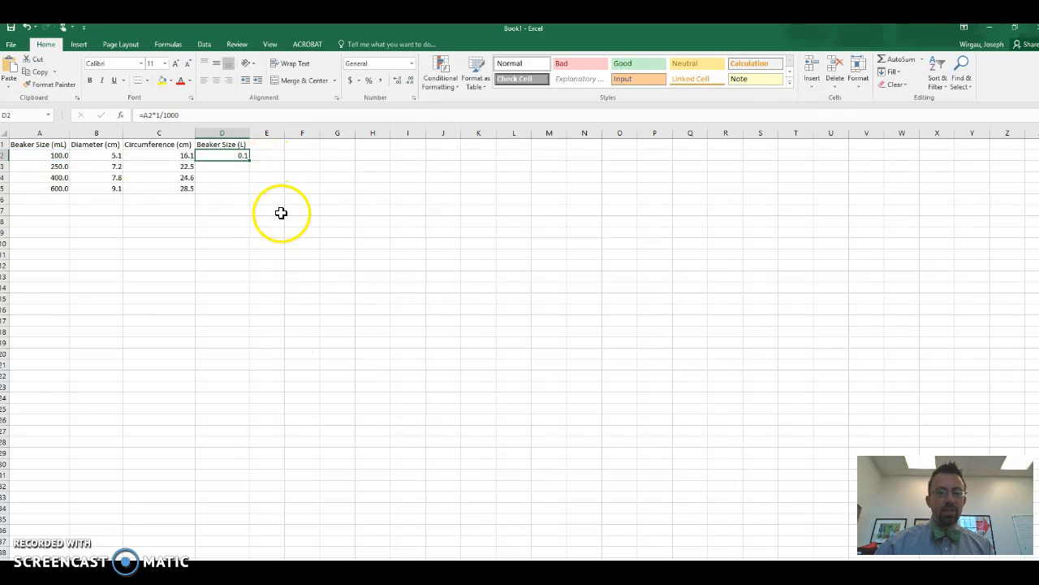
- Copy the conversion formula from D2 into D3, and undo the paste
{"action": "key", "text": "ctrl+c"}
{"action": "left_click", "coordinate": [239, 167]}
{"action": "key", "text": "ctrl+v"}
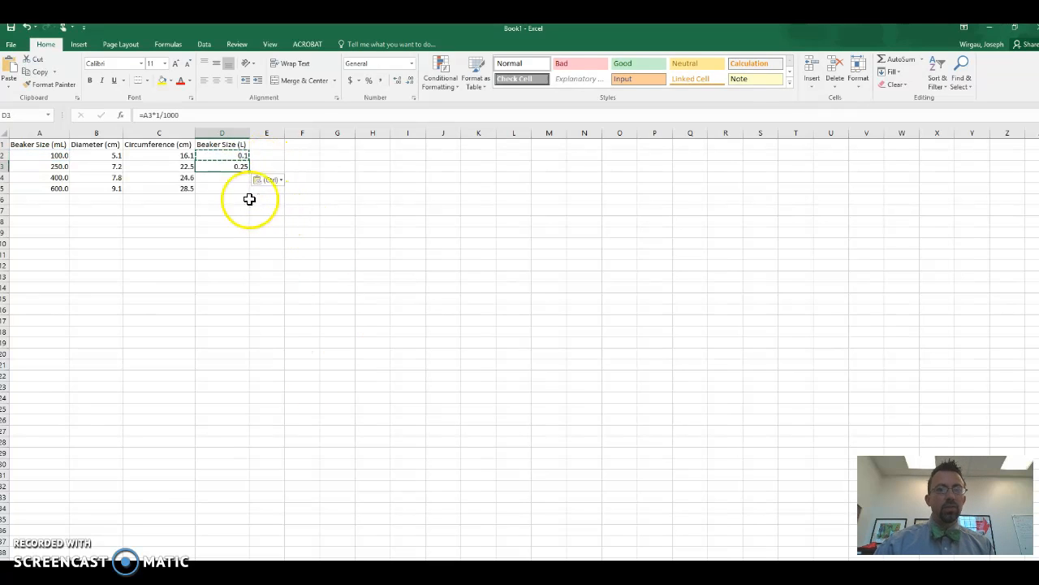
{"action": "key", "text": "ctrl+z"}
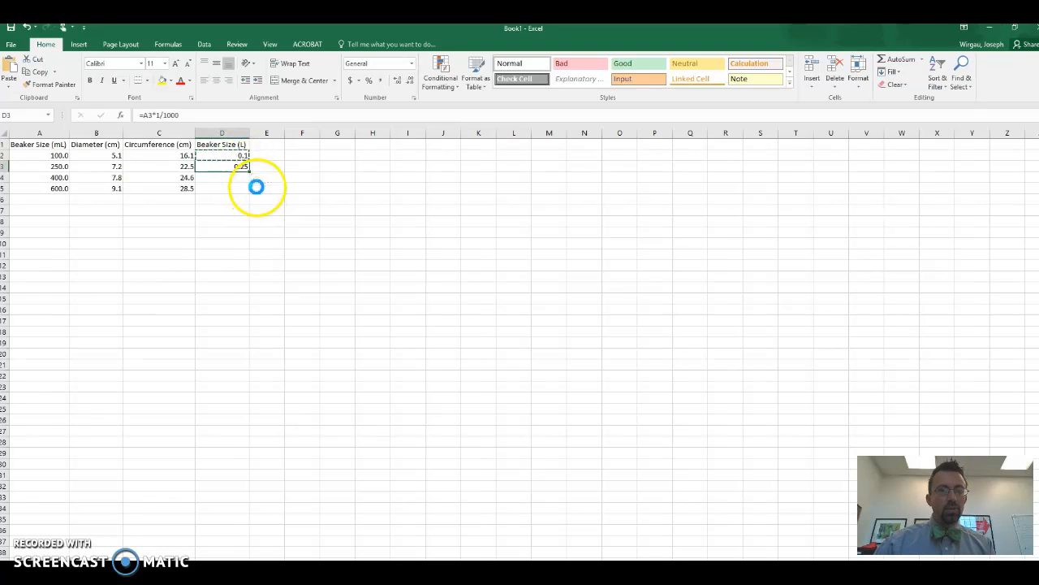
{"action": "left_click", "coordinate": [277, 174]}
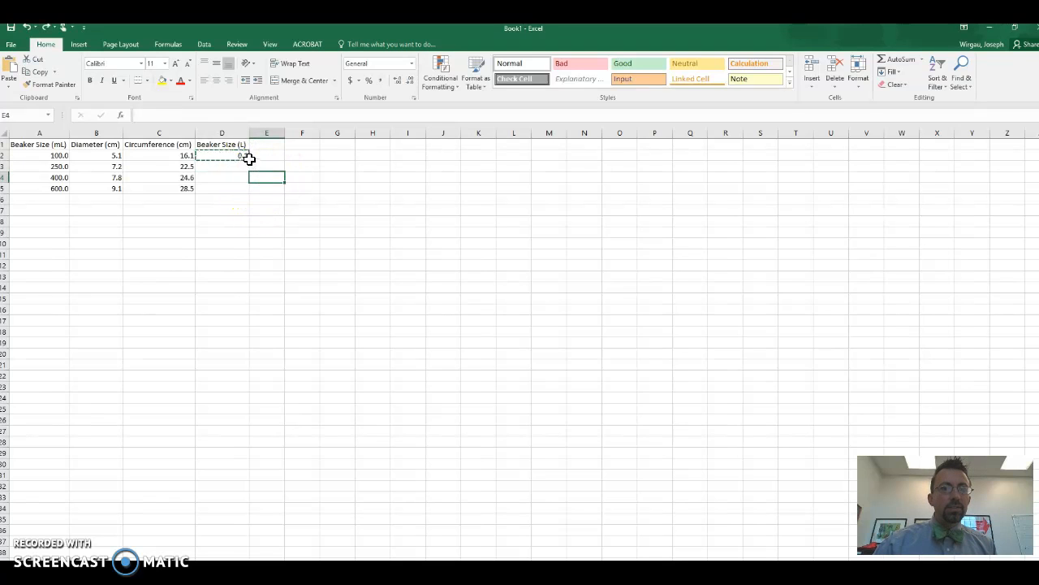
- Fill the conversion formula from D2 down through D5 and select D3 to check its cell reference
{"action": "left_click", "coordinate": [240, 156]}
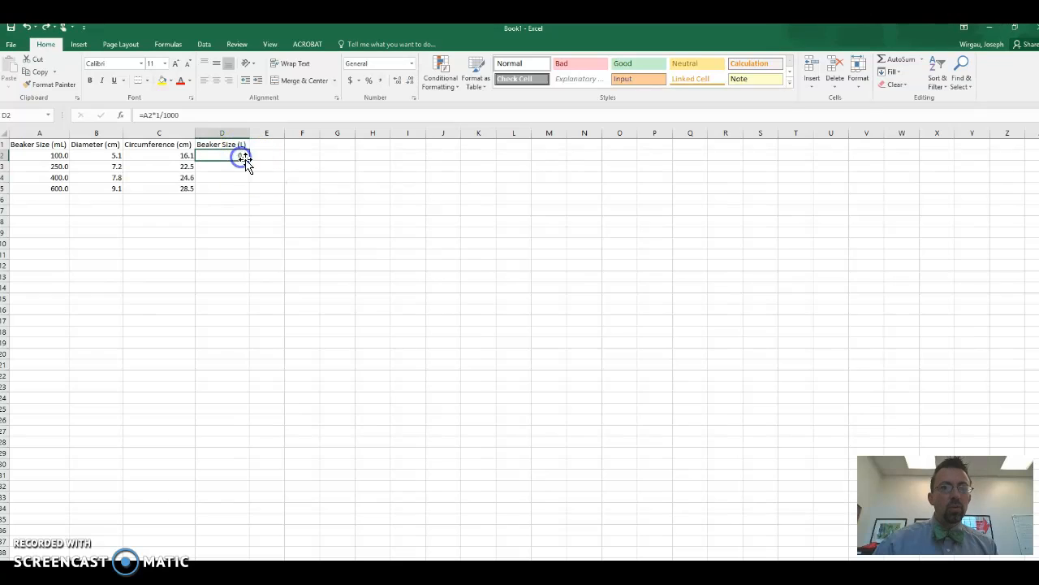
{"action": "left_click_drag", "start_coordinate": [250, 160], "coordinate": [248, 193]}
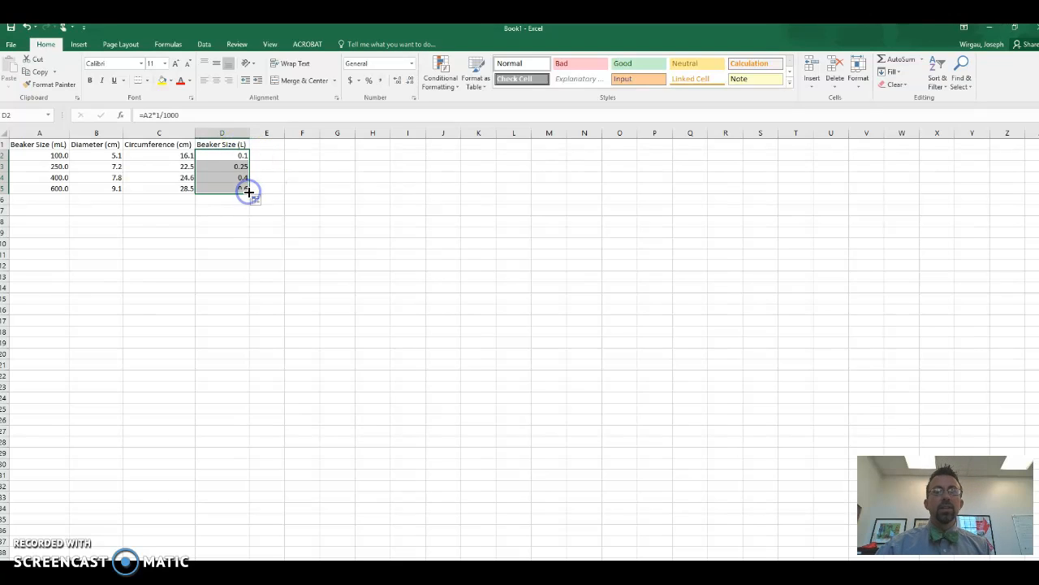
{"action": "left_click", "coordinate": [231, 167]}
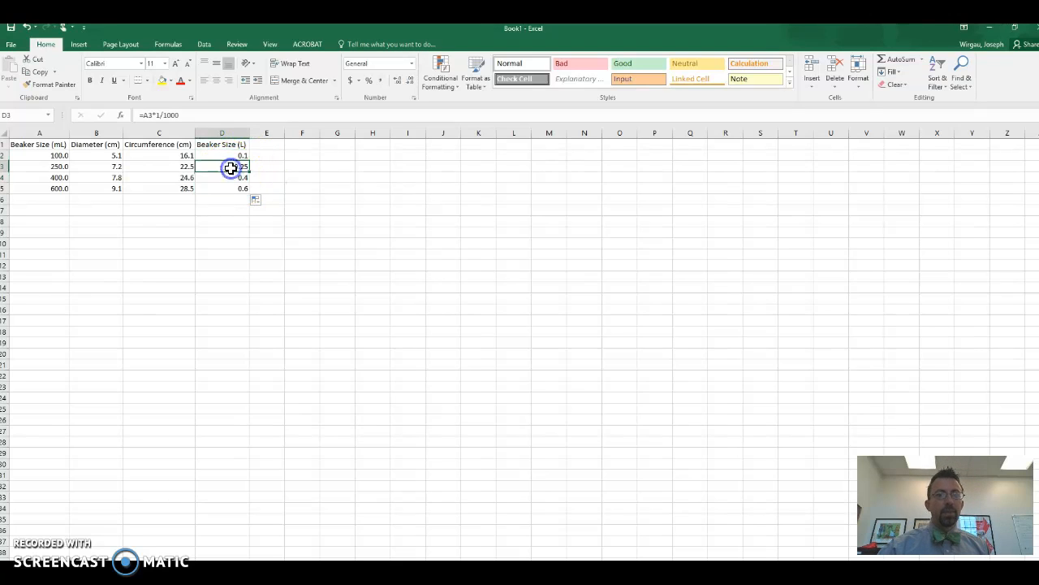
- Enter the conversion factor 1000 in cell F2
{"action": "left_click", "coordinate": [299, 155]}
{"action": "type", "text": "10"}
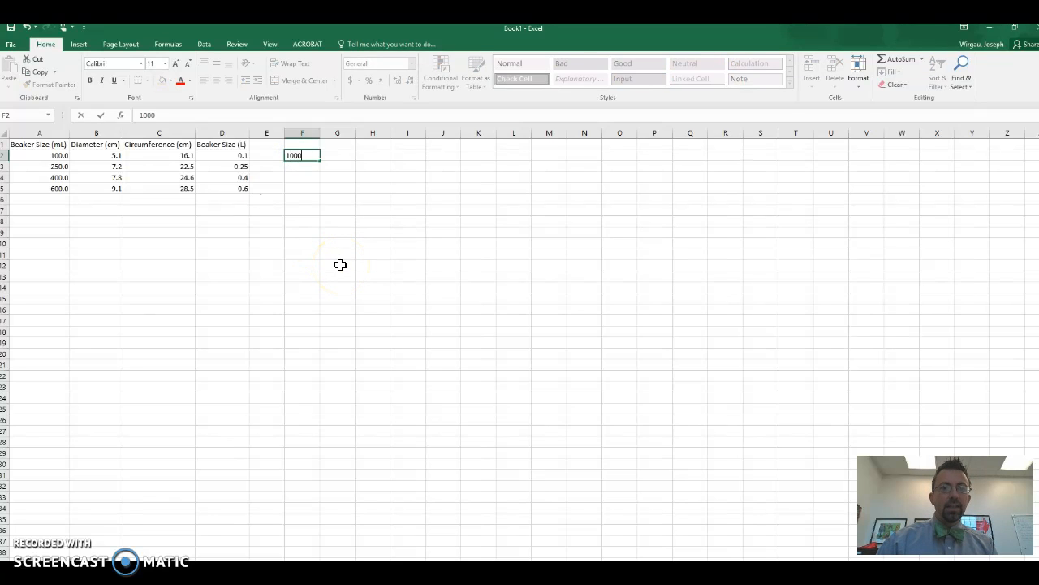
{"action": "type", "text": "00"}
{"action": "key", "text": "Return"}
- Replace the constant 1000 in D2's formula with a reference to F2, giving =A2*1/F2
{"action": "left_click", "coordinate": [234, 158]}
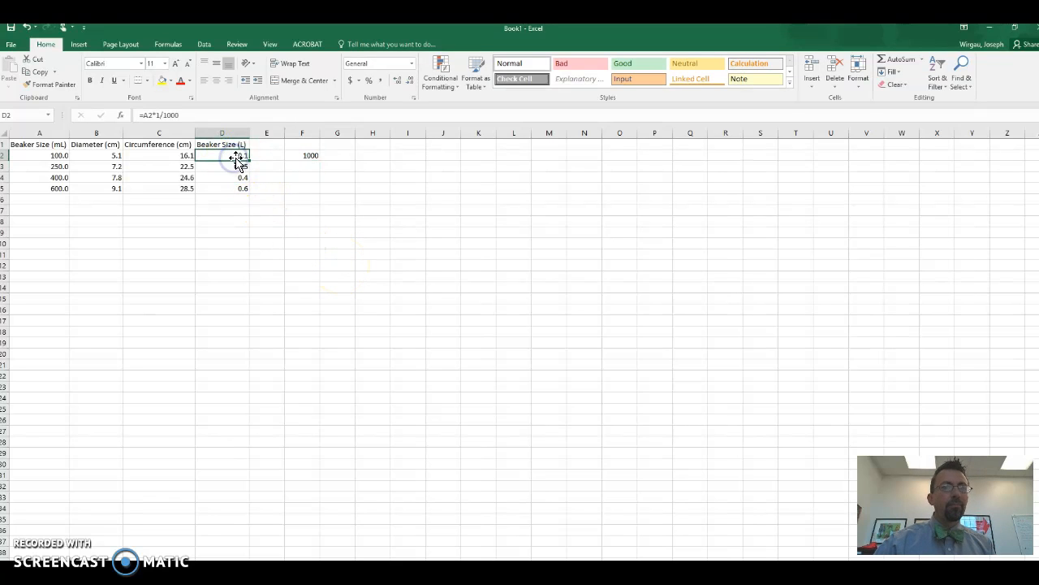
{"action": "left_click", "coordinate": [172, 115]}
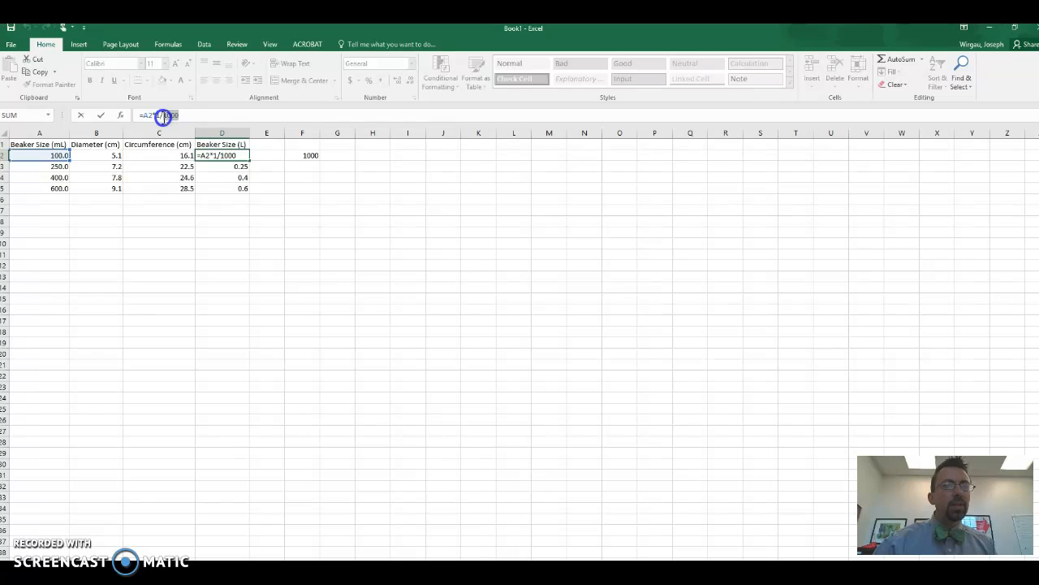
{"action": "key", "text": "BackSpace"}
{"action": "left_click", "coordinate": [297, 156]}
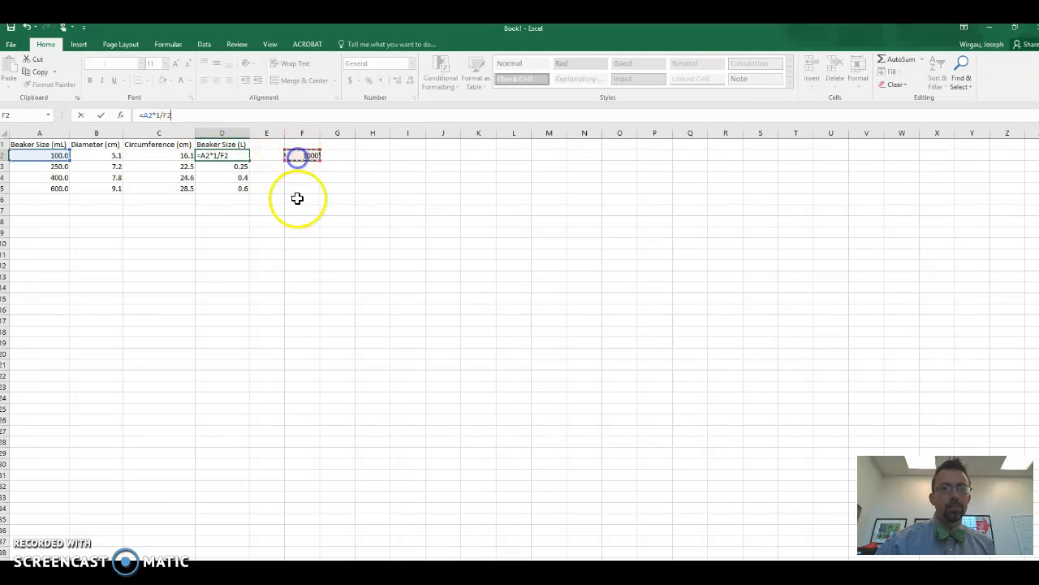
{"action": "key", "text": "Return"}
{"action": "key", "text": "Up"}
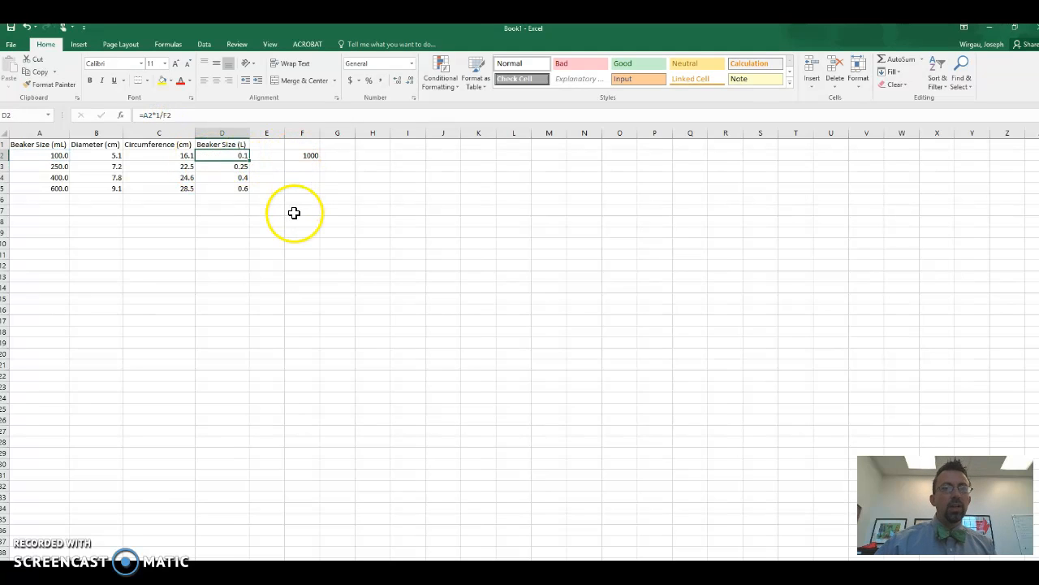
- Make the F2 reference in D2's formula absolute with dollar signs and fill the formula down through D5
{"action": "left_click", "coordinate": [161, 115]}
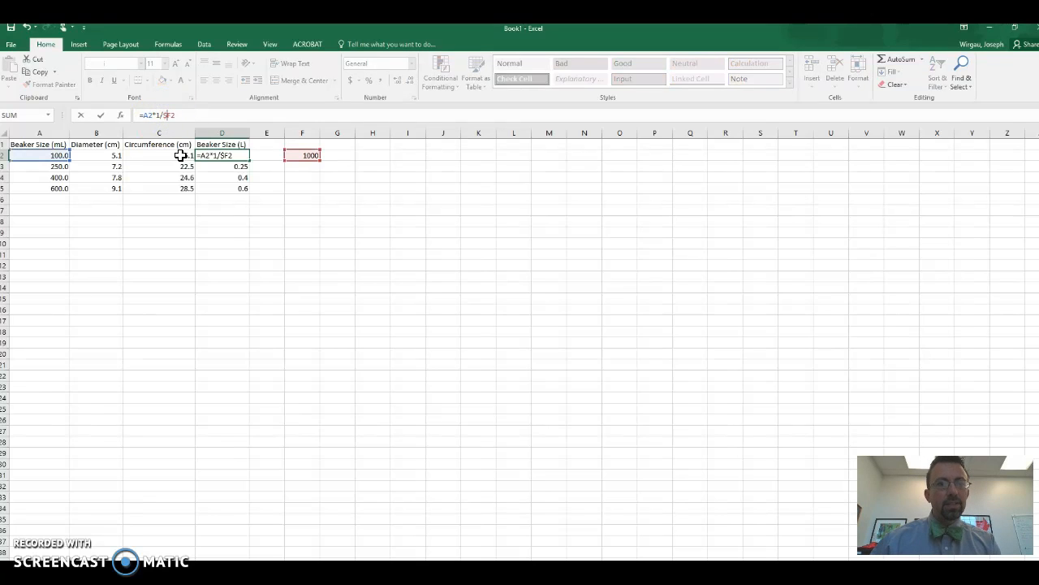
{"action": "key", "text": "Return"}
{"action": "key", "text": "Up"}
{"action": "left_click_drag", "start_coordinate": [250, 161], "coordinate": [247, 190]}
{"action": "left_click", "coordinate": [336, 185]}
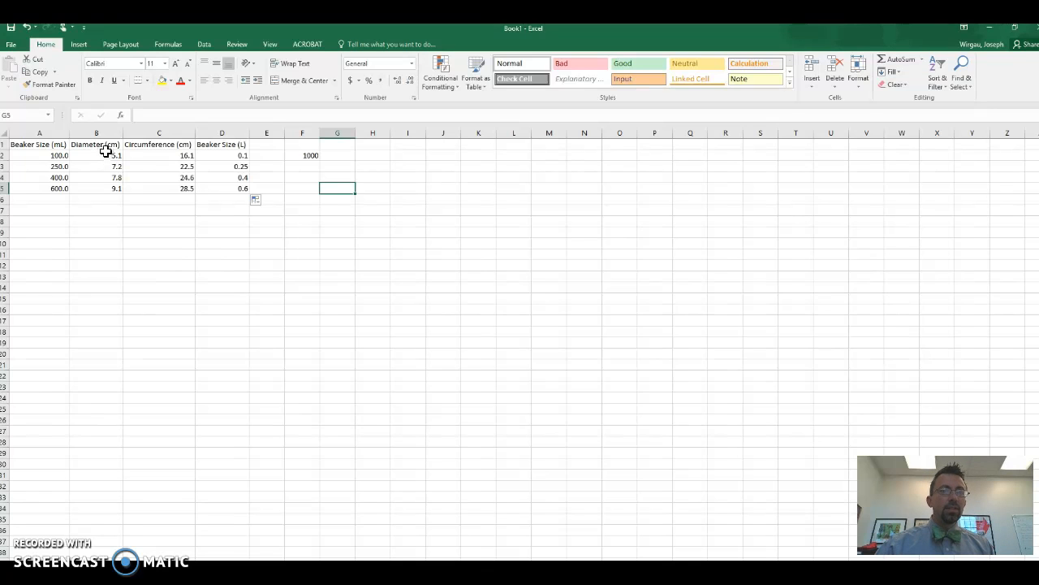
- Insert a markers-only Scatter chart from the beaker table
{"action": "left_click_drag", "start_coordinate": [111, 158], "coordinate": [157, 206]}
{"action": "left_click", "coordinate": [132, 221]}
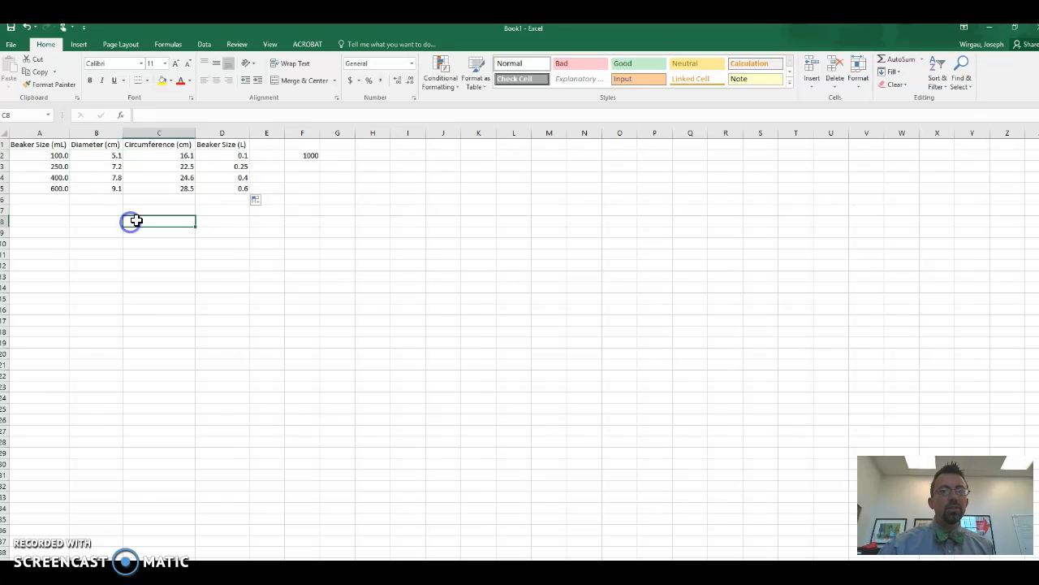
{"action": "left_click", "coordinate": [93, 186]}
{"action": "left_click", "coordinate": [79, 44]}
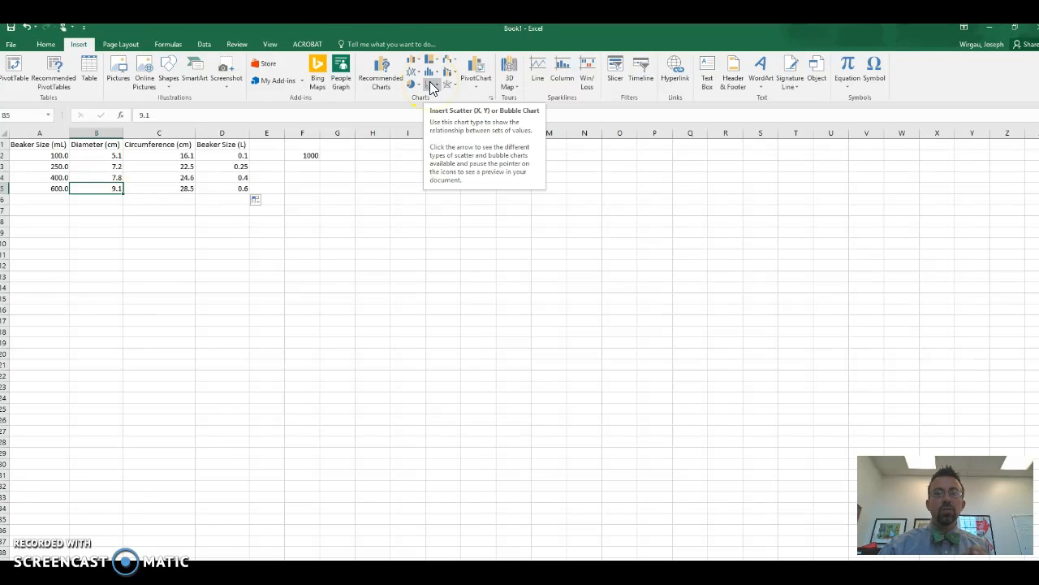
{"action": "left_click", "coordinate": [432, 88]}
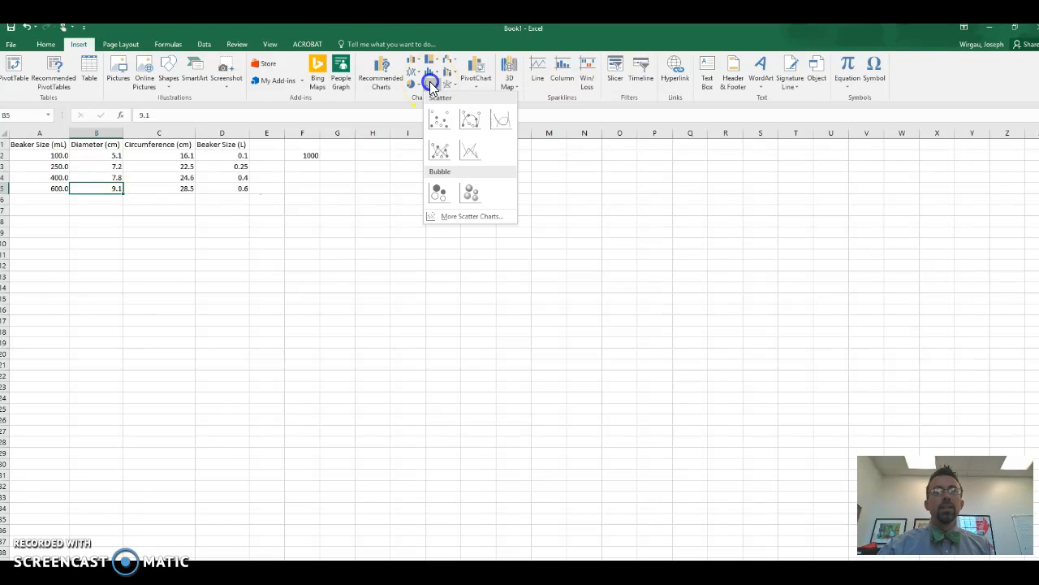
{"action": "left_click", "coordinate": [438, 122]}
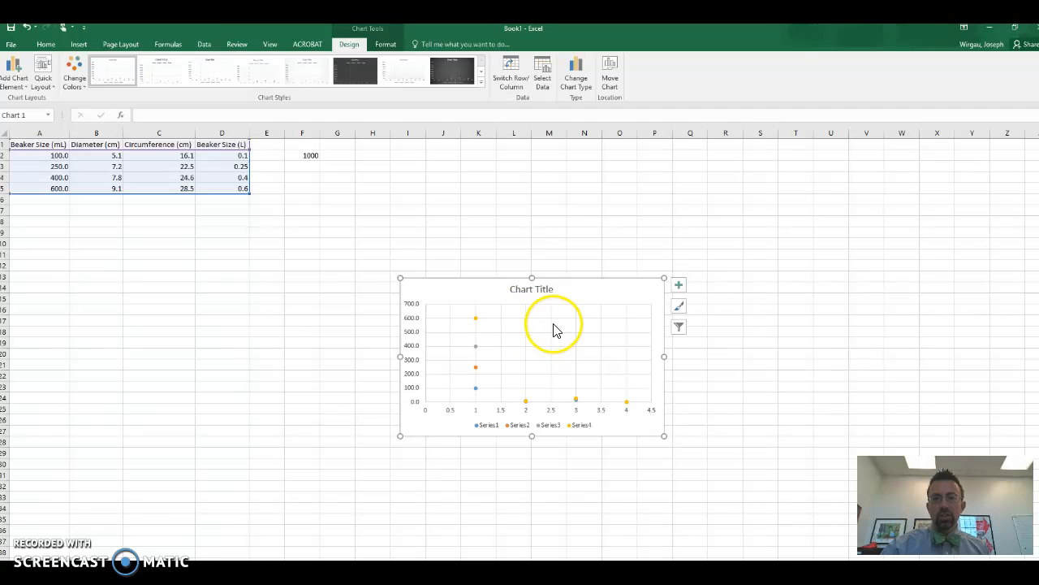
- Open the chart's data source selection and remove all four existing series
{"action": "right_click", "coordinate": [563, 323]}
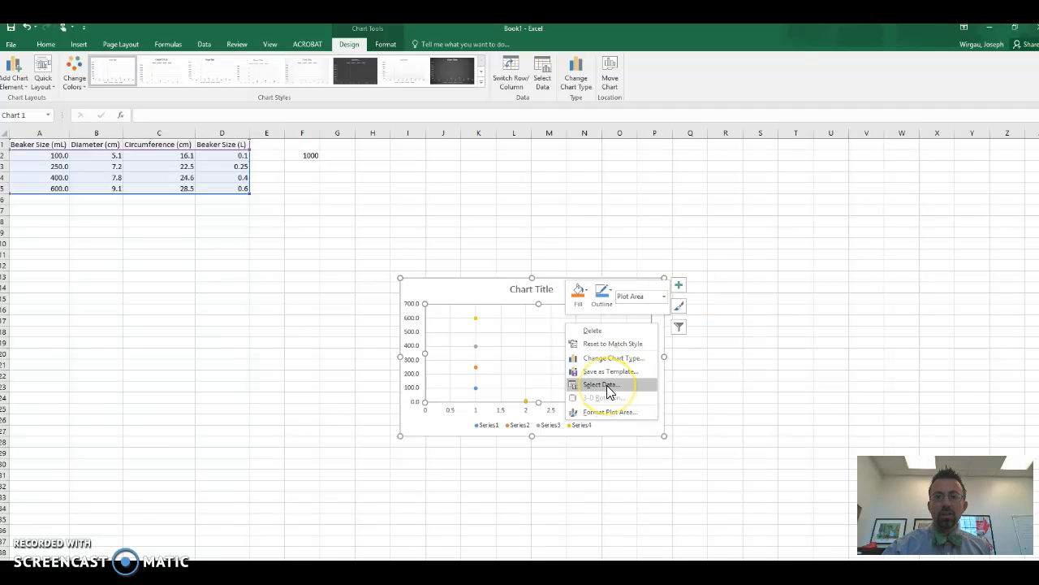
{"action": "left_click", "coordinate": [608, 388]}
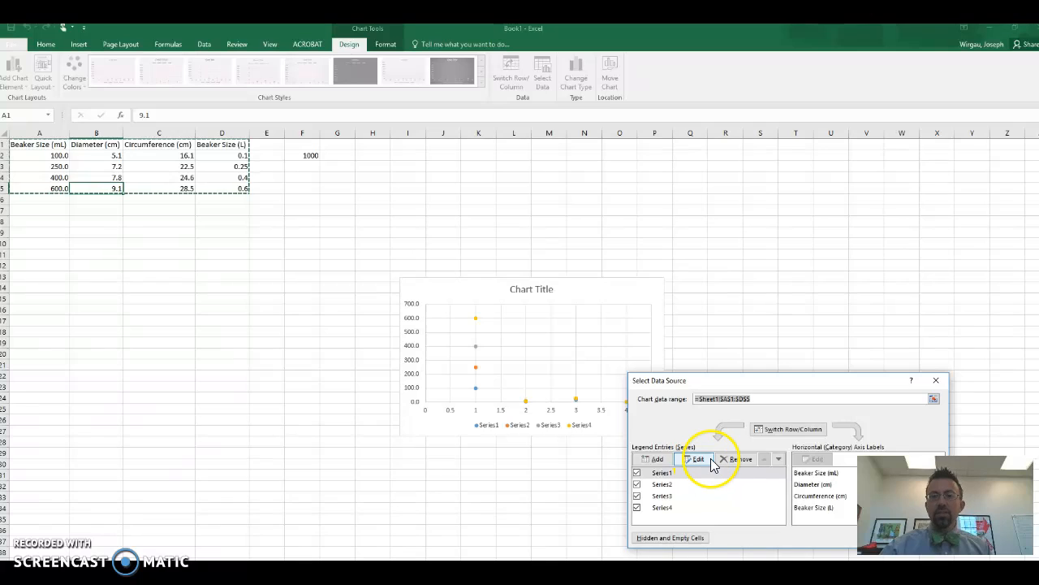
{"action": "left_click", "coordinate": [735, 461]}
{"action": "left_click", "coordinate": [735, 460]}
{"action": "left_click", "coordinate": [735, 461]}
{"action": "left_click", "coordinate": [735, 461]}
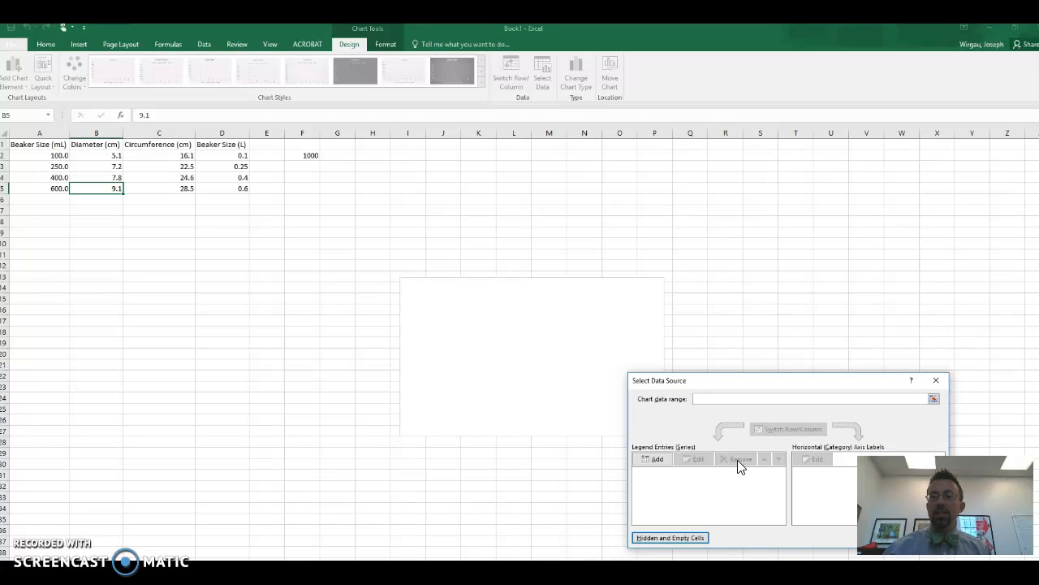
- Add a new chart series with diameters B2:B5 as X values and circumferences C2:C5 as Y values
{"action": "left_click", "coordinate": [654, 459]}
{"action": "left_click", "coordinate": [754, 446]}
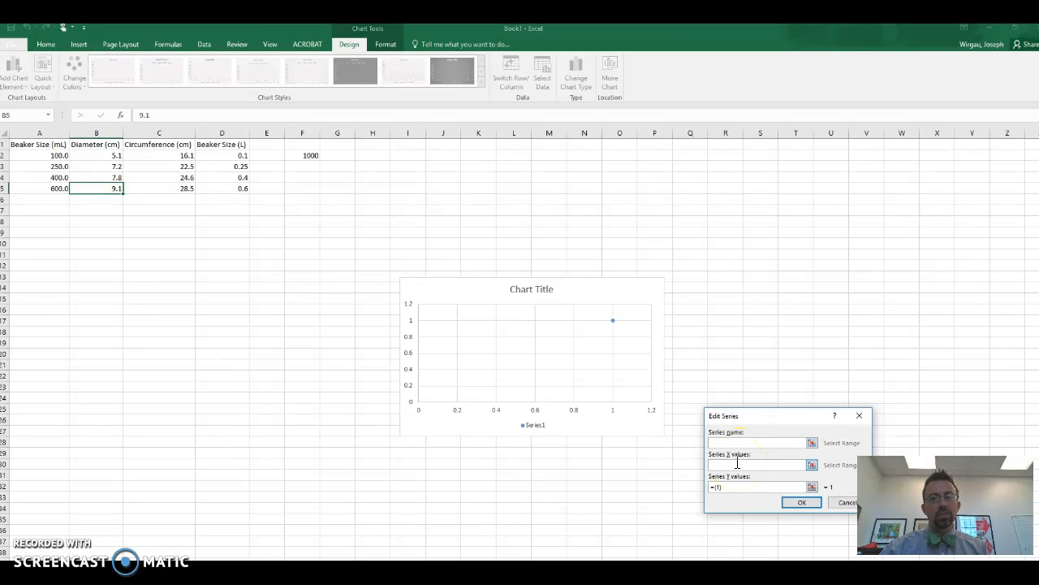
{"action": "left_click", "coordinate": [738, 463]}
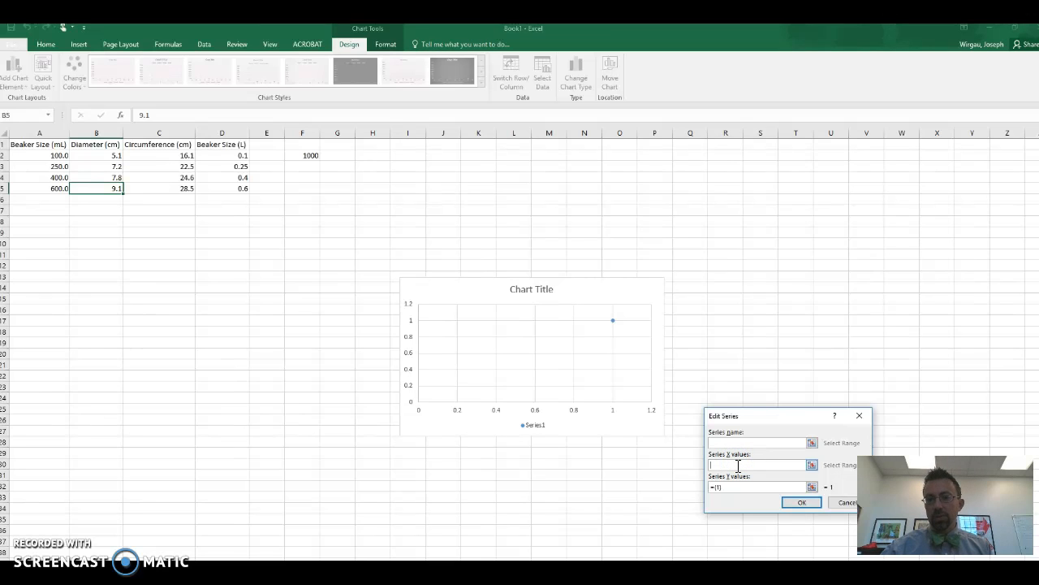
{"action": "left_click", "coordinate": [720, 464]}
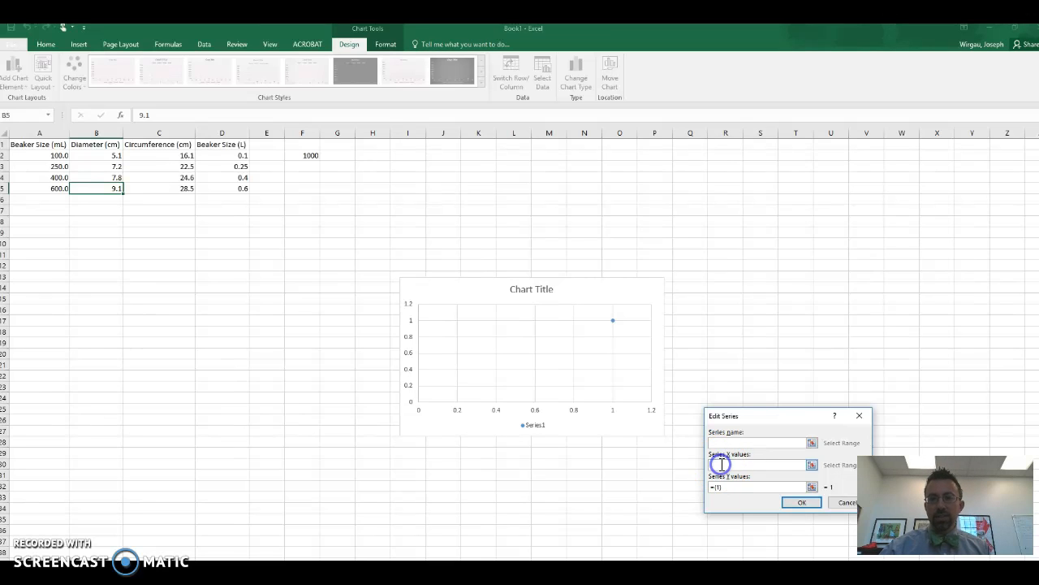
{"action": "left_click_drag", "start_coordinate": [104, 157], "coordinate": [101, 189]}
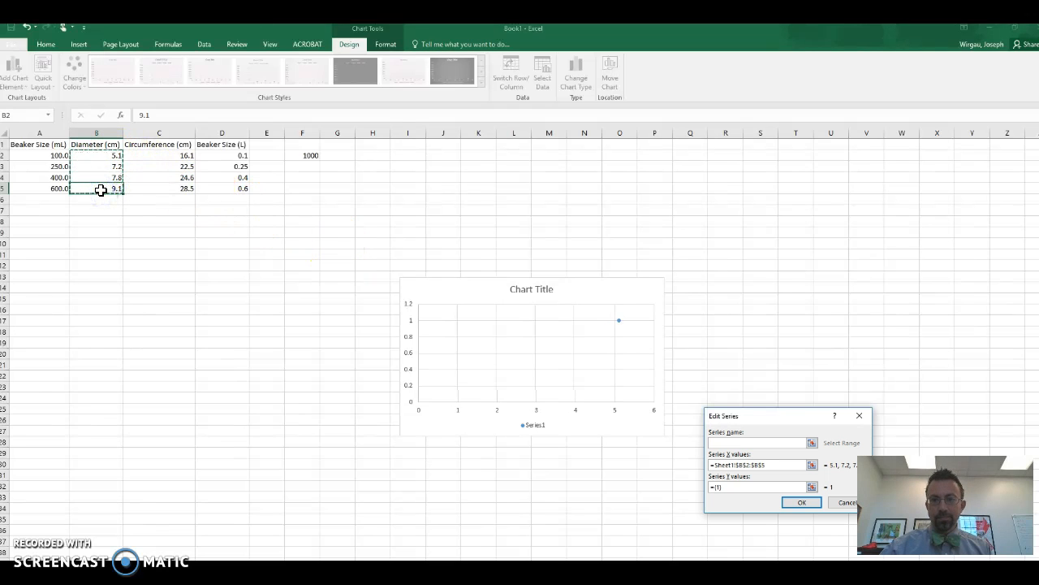
{"action": "left_click", "coordinate": [742, 486]}
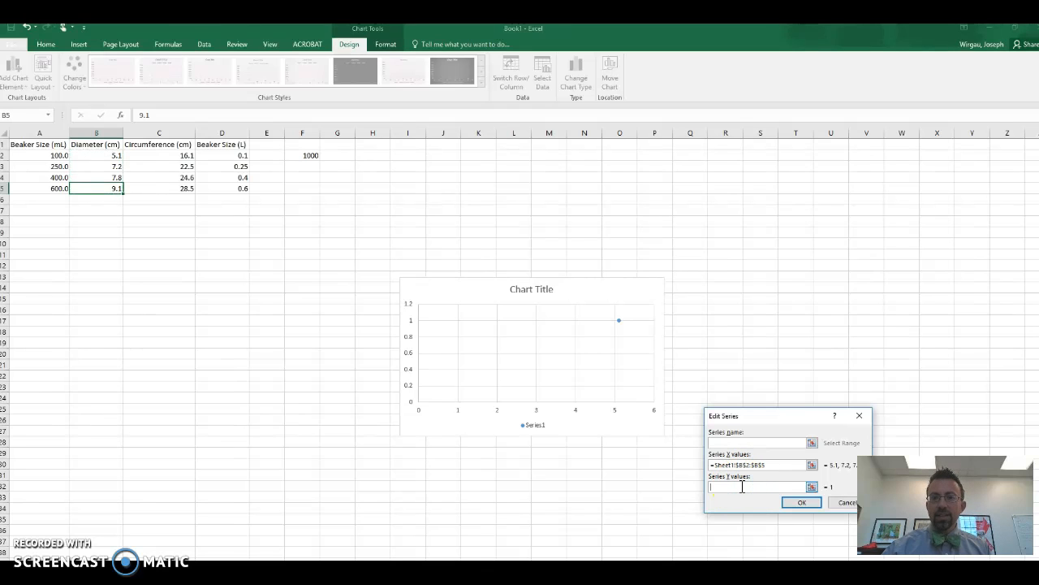
{"action": "left_click_drag", "start_coordinate": [158, 151], "coordinate": [158, 185]}
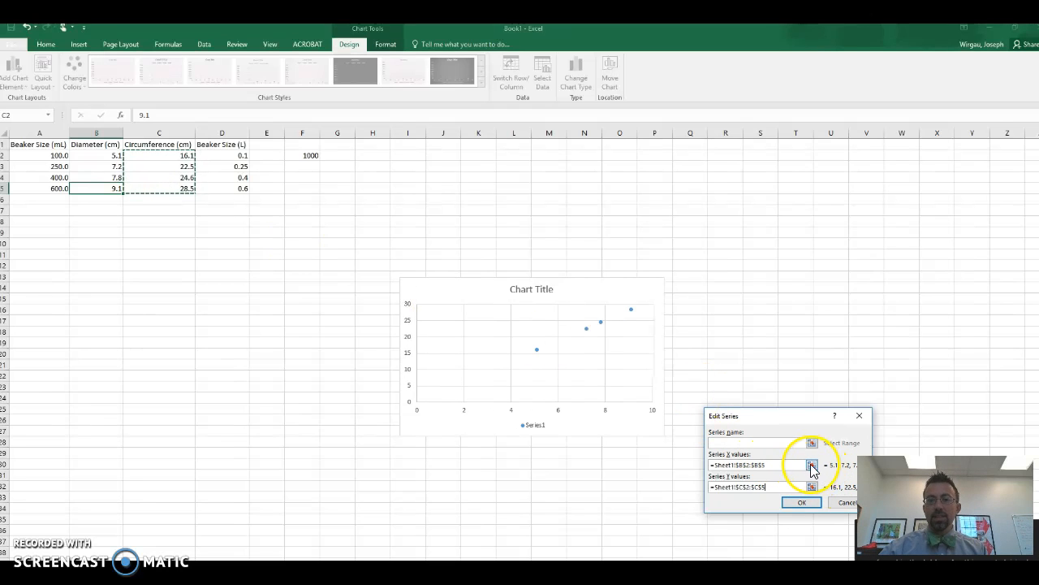
- Reselect B2:B5 as the series' X values, then accept the series and the chart's data source
{"action": "left_click", "coordinate": [811, 464]}
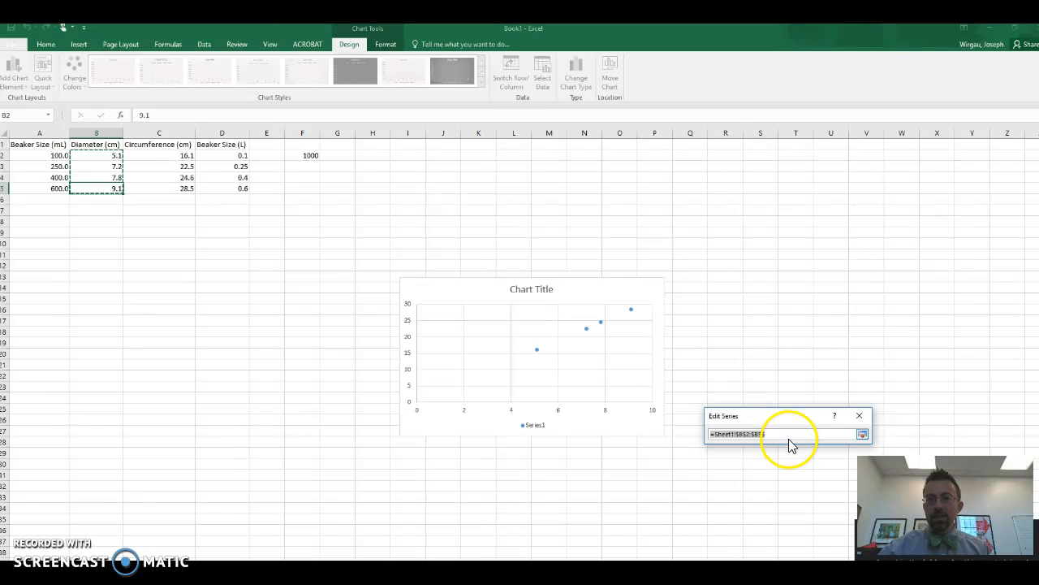
{"action": "left_click_drag", "start_coordinate": [117, 157], "coordinate": [115, 187]}
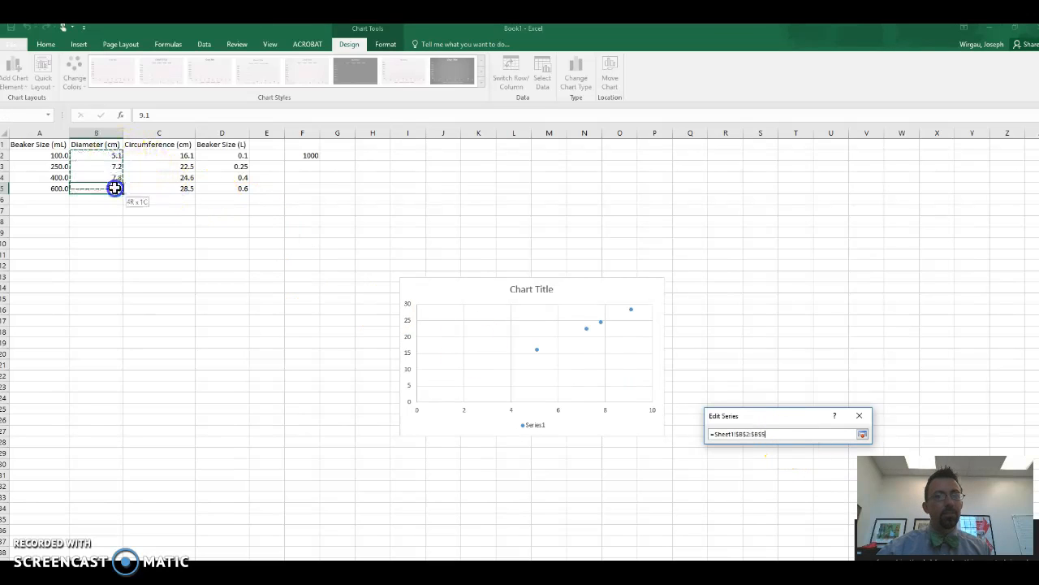
{"action": "left_click", "coordinate": [863, 434]}
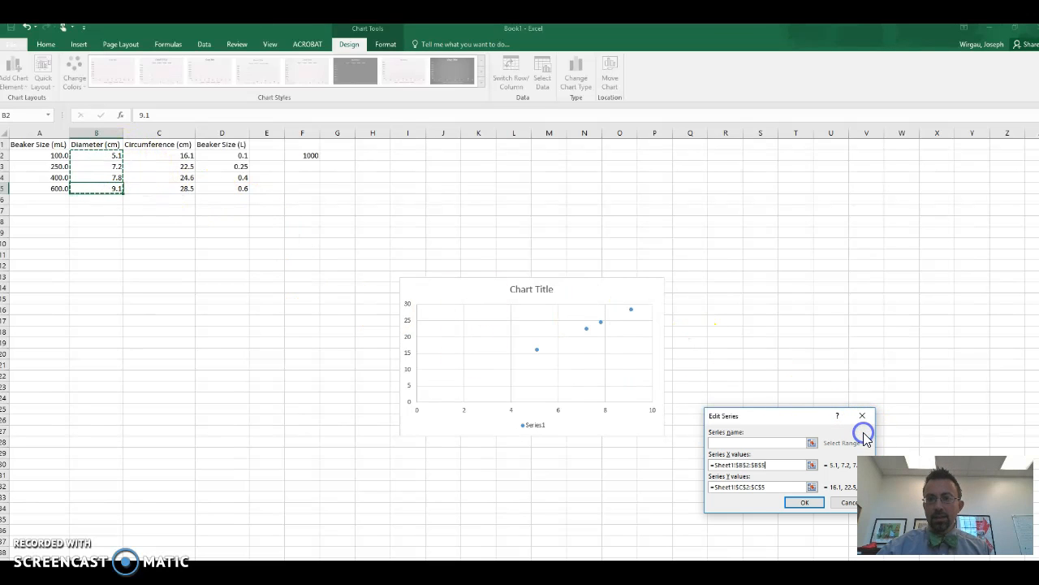
{"action": "left_click", "coordinate": [804, 502]}
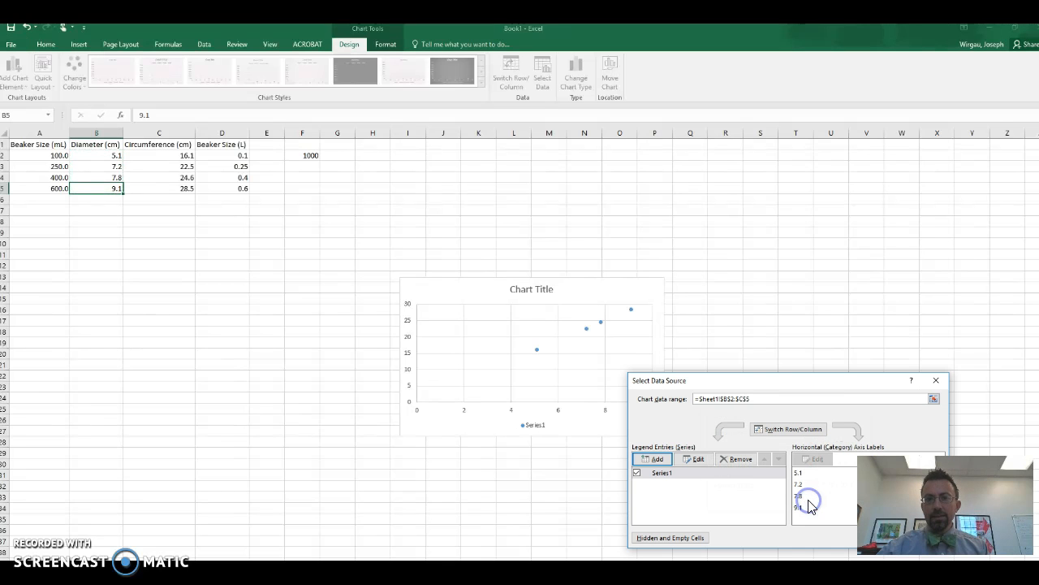
{"action": "left_click", "coordinate": [751, 382]}
{"action": "left_click_drag", "start_coordinate": [750, 383], "coordinate": [801, 161]}
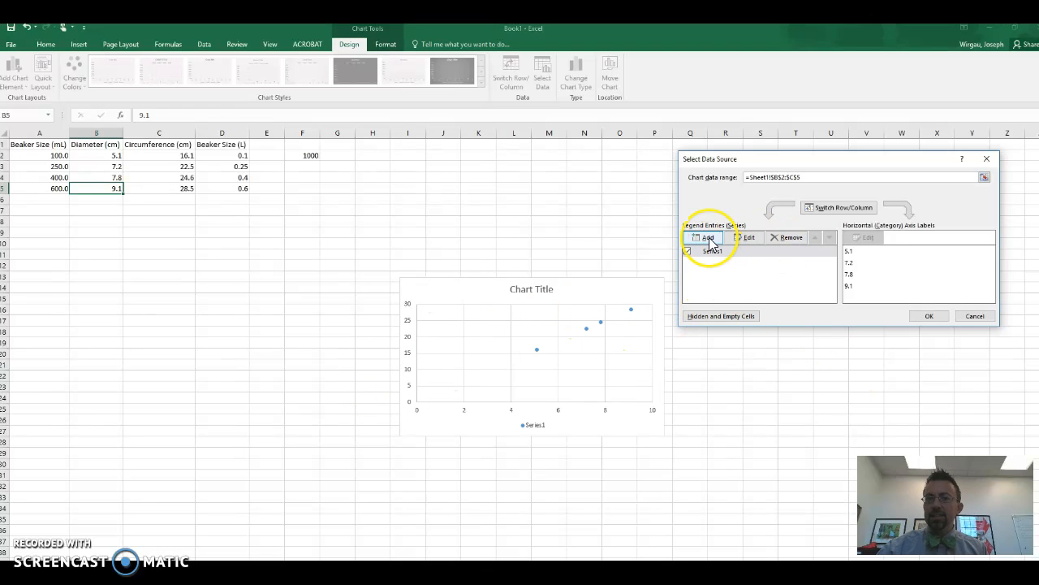
{"action": "left_click", "coordinate": [929, 315]}
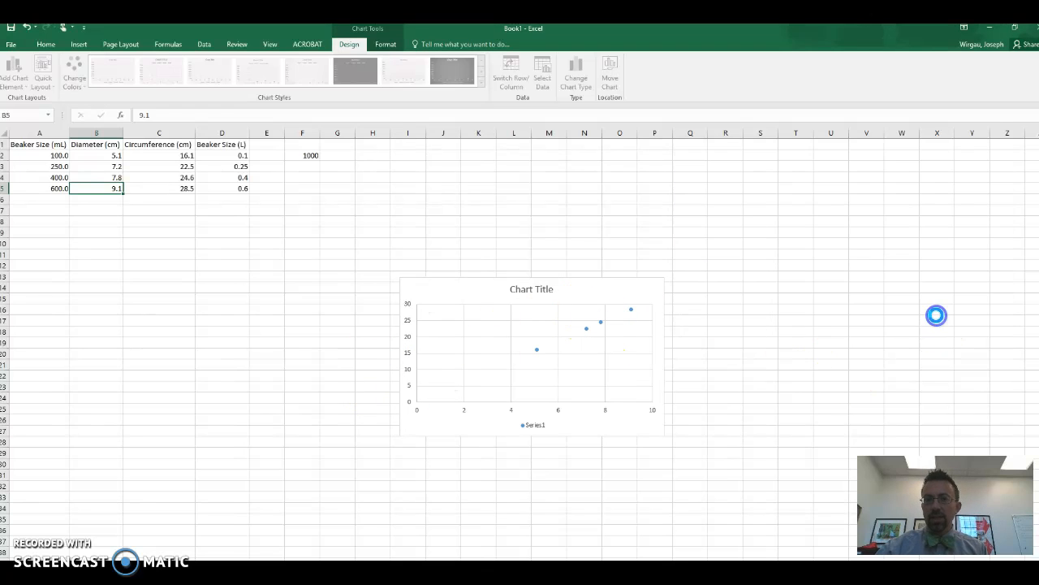
- Delete the chart's legend and enlarge the chart to span about columns E to S and rows 2 to 32
{"action": "left_click", "coordinate": [627, 298]}
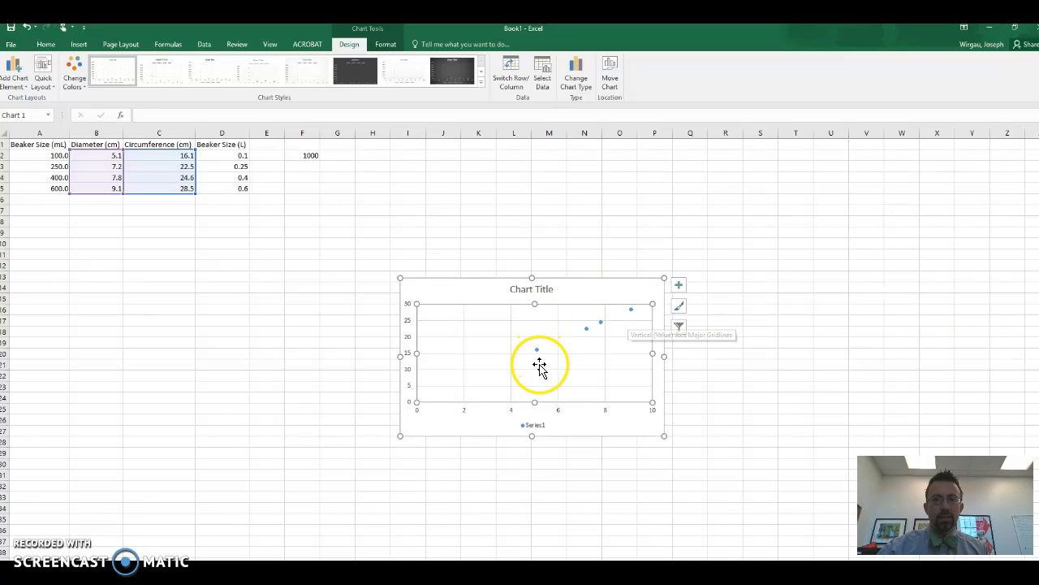
{"action": "left_click", "coordinate": [532, 427]}
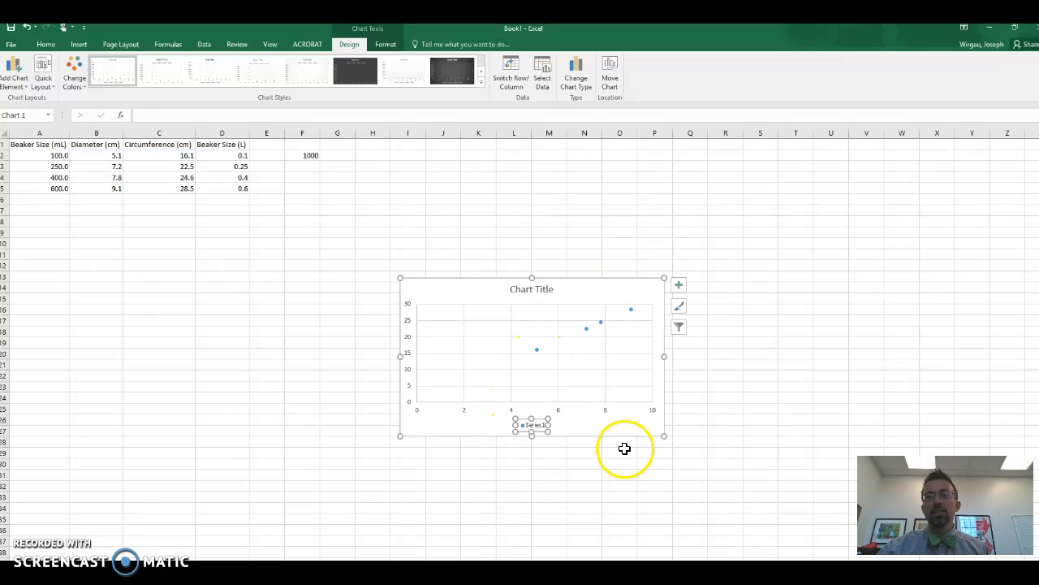
{"action": "key", "text": "Delete"}
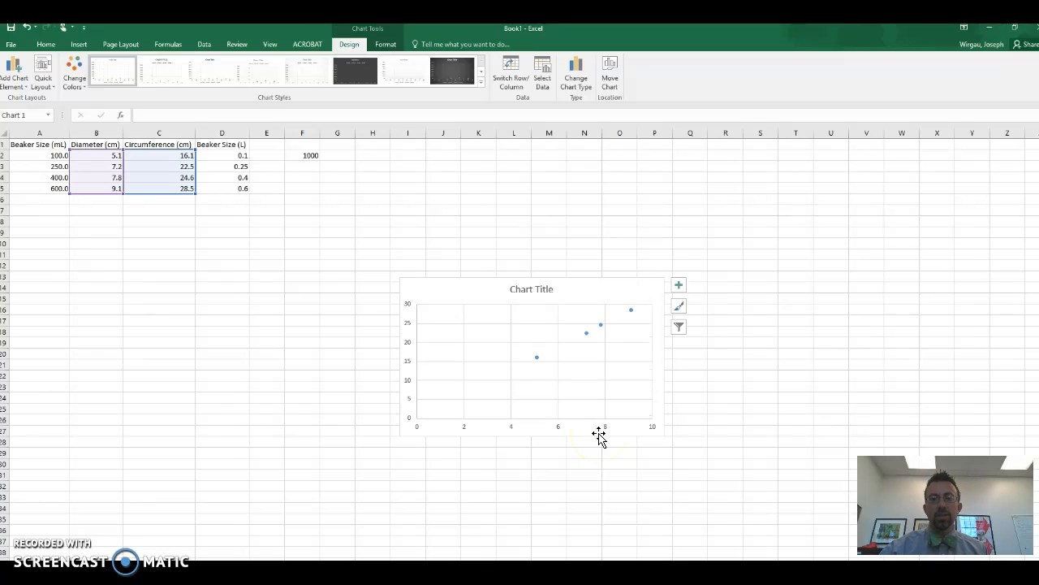
{"action": "left_click_drag", "start_coordinate": [396, 281], "coordinate": [276, 151]}
{"action": "left_click_drag", "start_coordinate": [664, 436], "coordinate": [758, 487]}
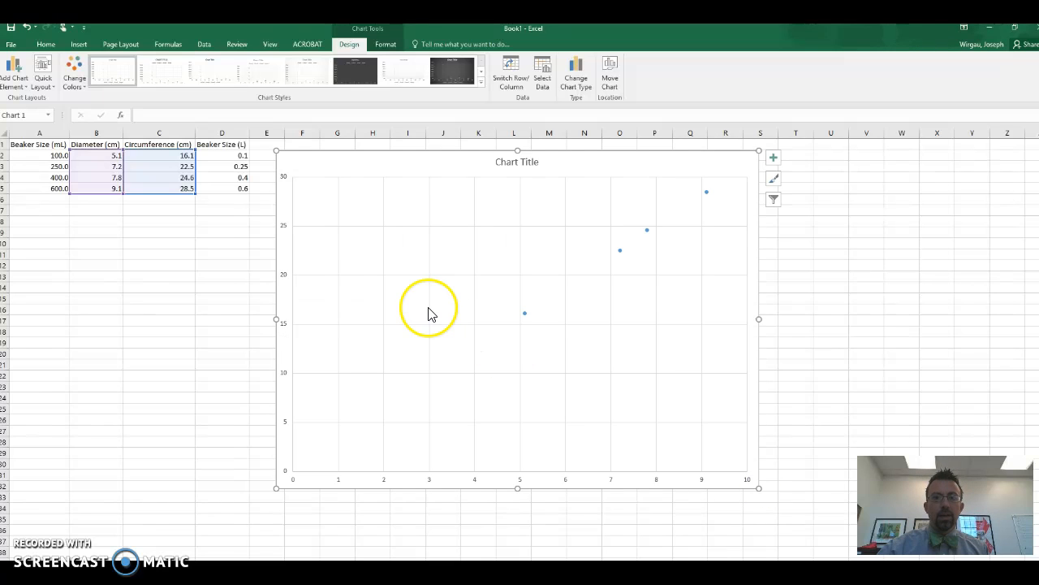
- Delete the horizontal and vertical gridlines from the scatter chart
{"action": "left_click", "coordinate": [459, 278]}
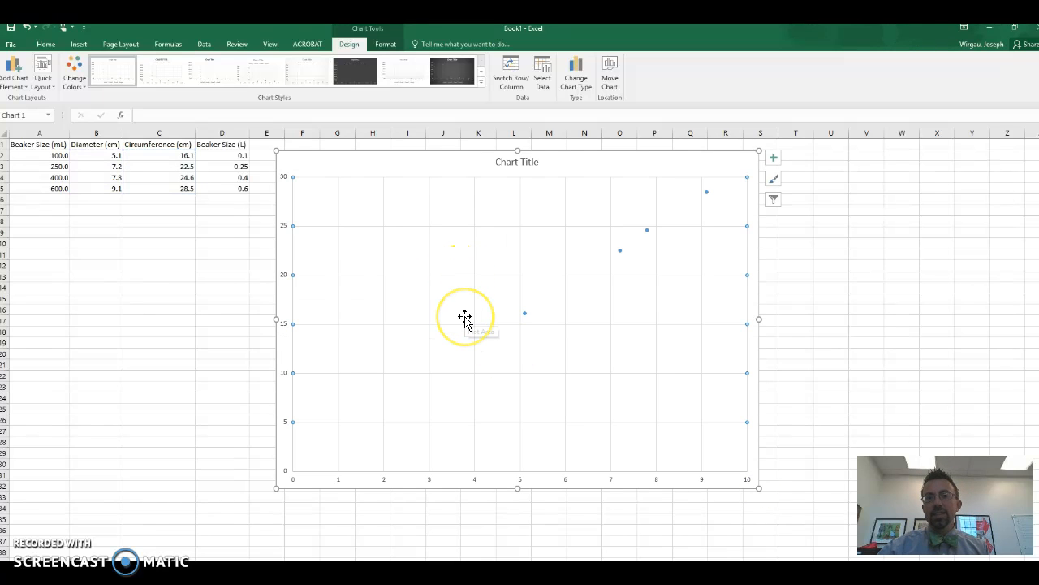
{"action": "left_click", "coordinate": [465, 317]}
{"action": "left_click", "coordinate": [475, 306]}
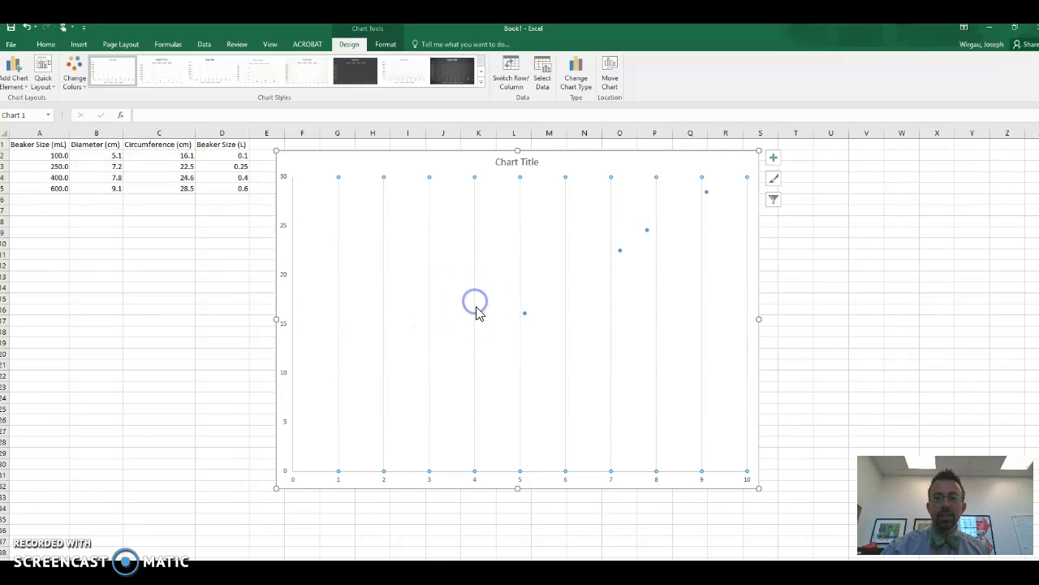
{"action": "key", "text": "Delete"}
- Add axis titles to the scatter chart, leaving gridlines off and the chart title on
{"action": "left_click", "coordinate": [775, 160]}
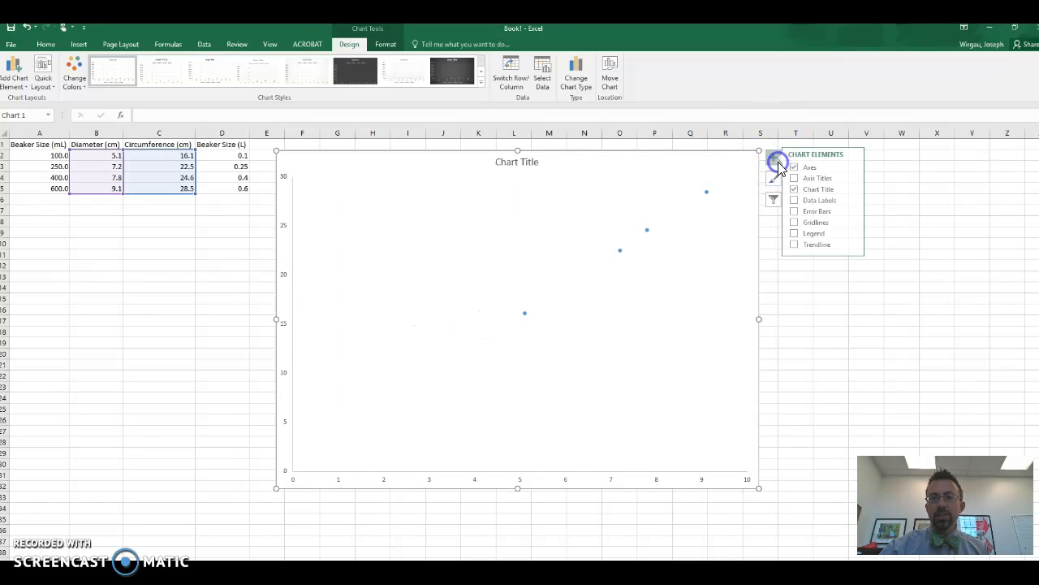
{"action": "left_click", "coordinate": [800, 222]}
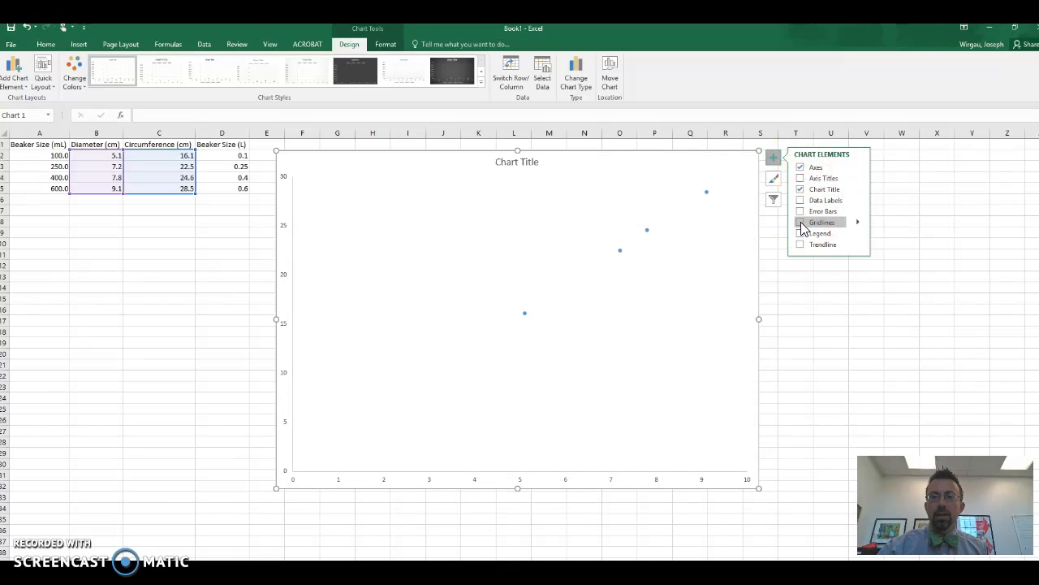
{"action": "left_click", "coordinate": [800, 189]}
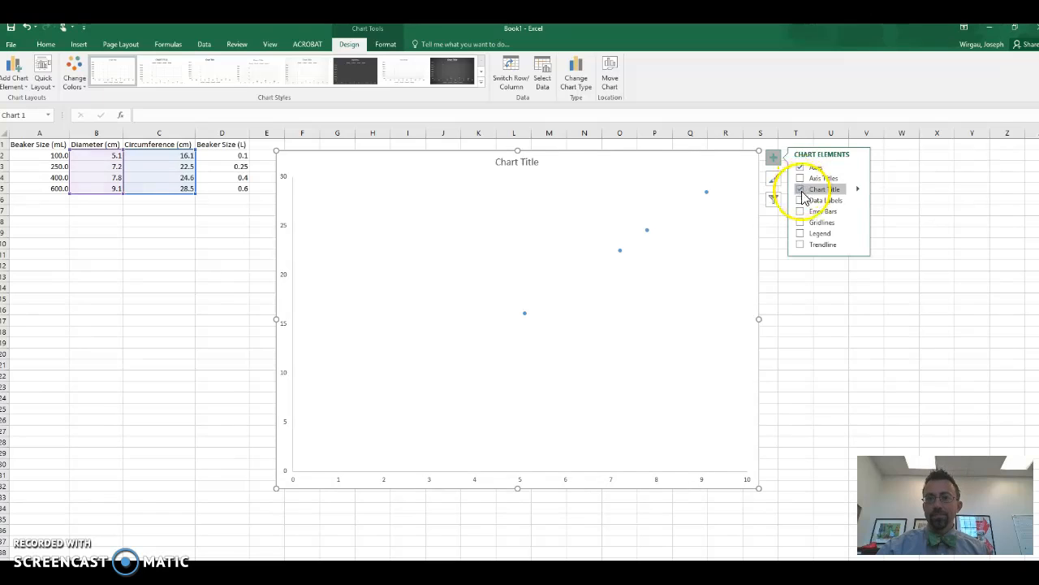
{"action": "left_click", "coordinate": [801, 178]}
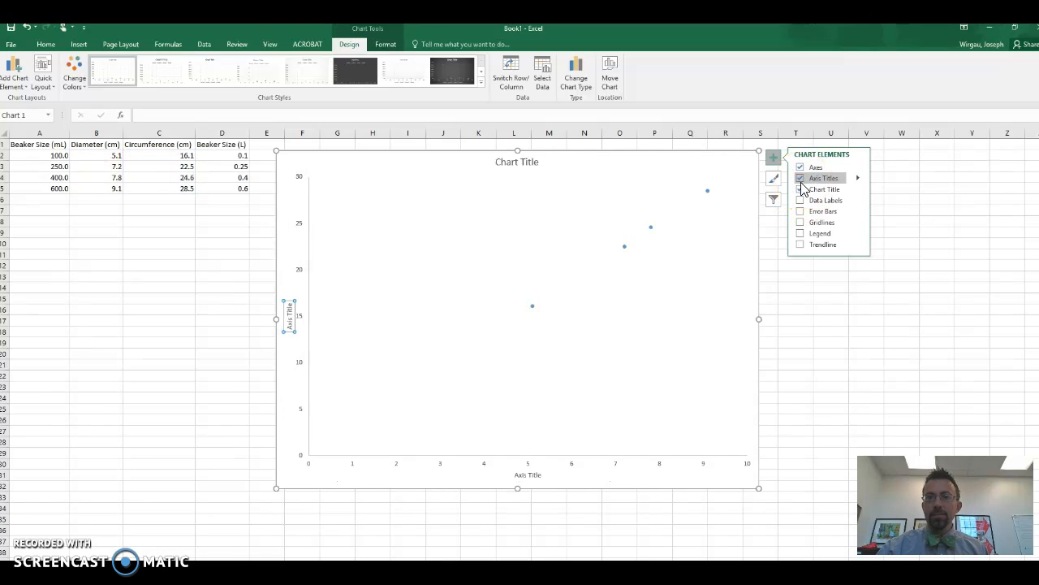
{"action": "left_click", "coordinate": [800, 189]}
- Title the horizontal axis "Diameter (cm)" and the vertical axis "Circumference (cm)"
{"action": "left_click", "coordinate": [526, 475]}
{"action": "left_click", "coordinate": [538, 475]}
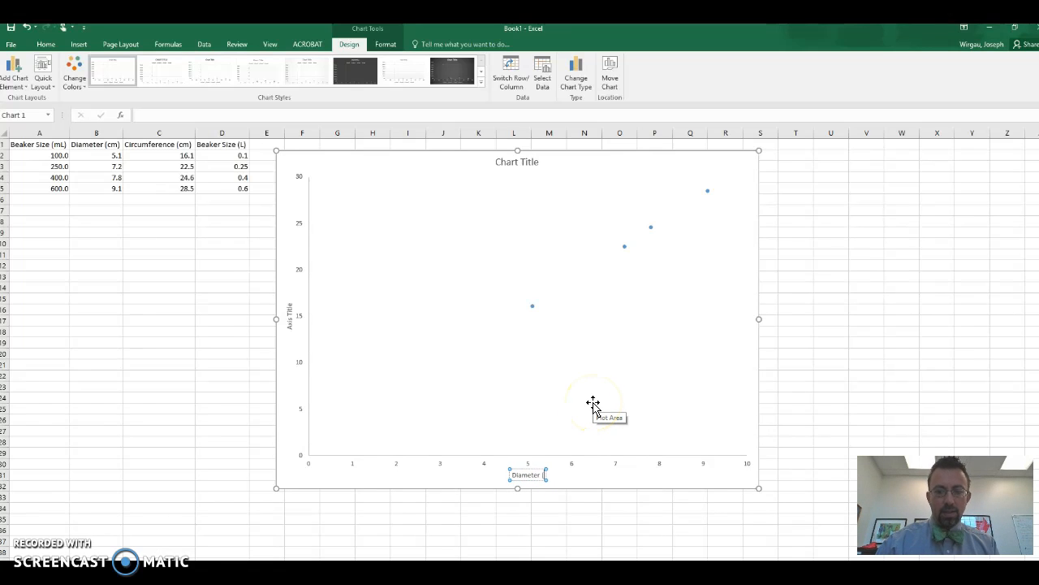
{"action": "left_click", "coordinate": [289, 320]}
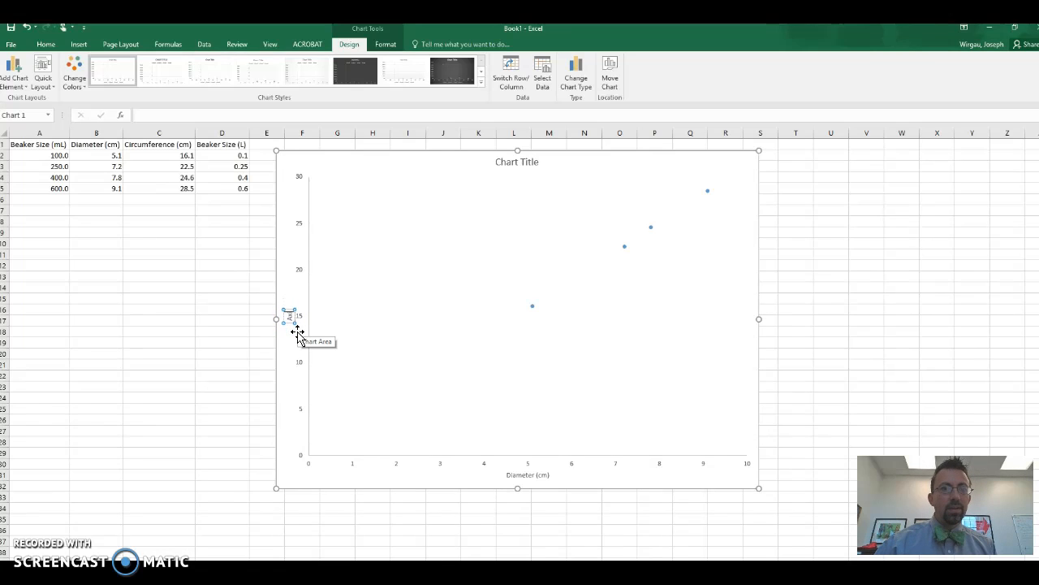
{"action": "type", "text": "Circumference (cm"}
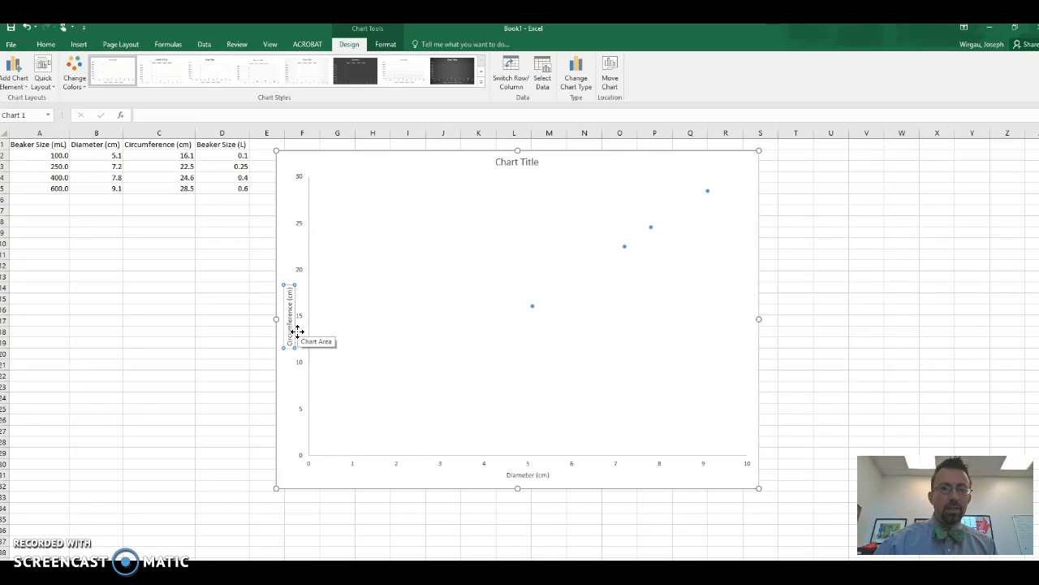
{"action": "left_click", "coordinate": [487, 308]}
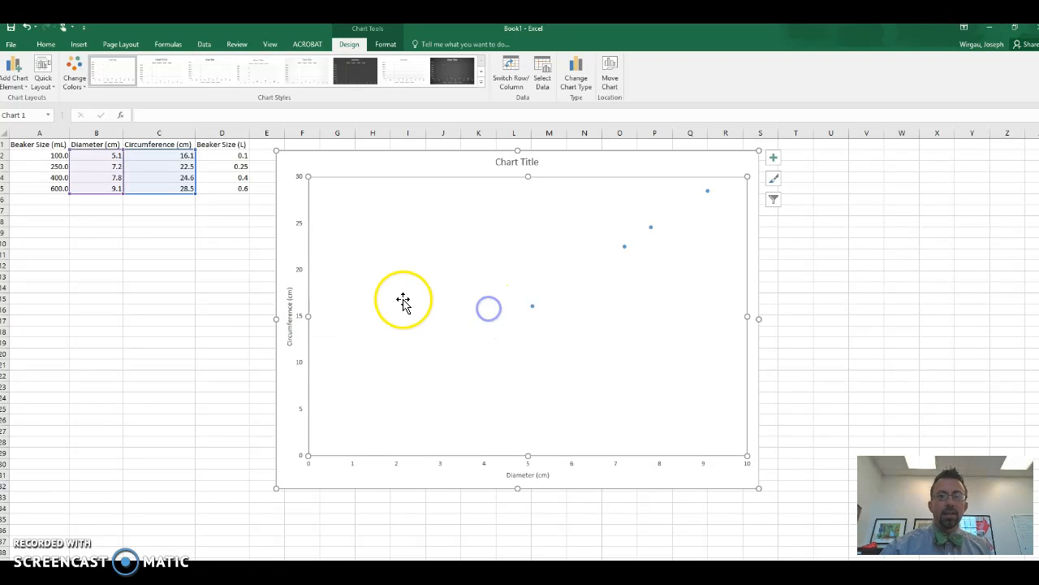
- Increase the font size of the vertical and horizontal axis titles
{"action": "left_click", "coordinate": [293, 307]}
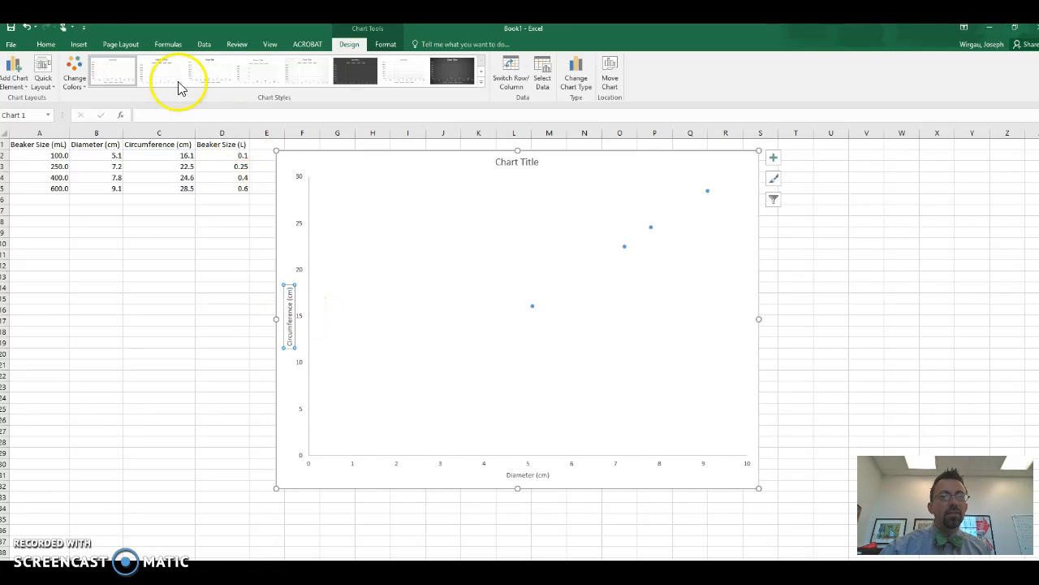
{"action": "left_click", "coordinate": [47, 44]}
{"action": "left_click", "coordinate": [154, 63]}
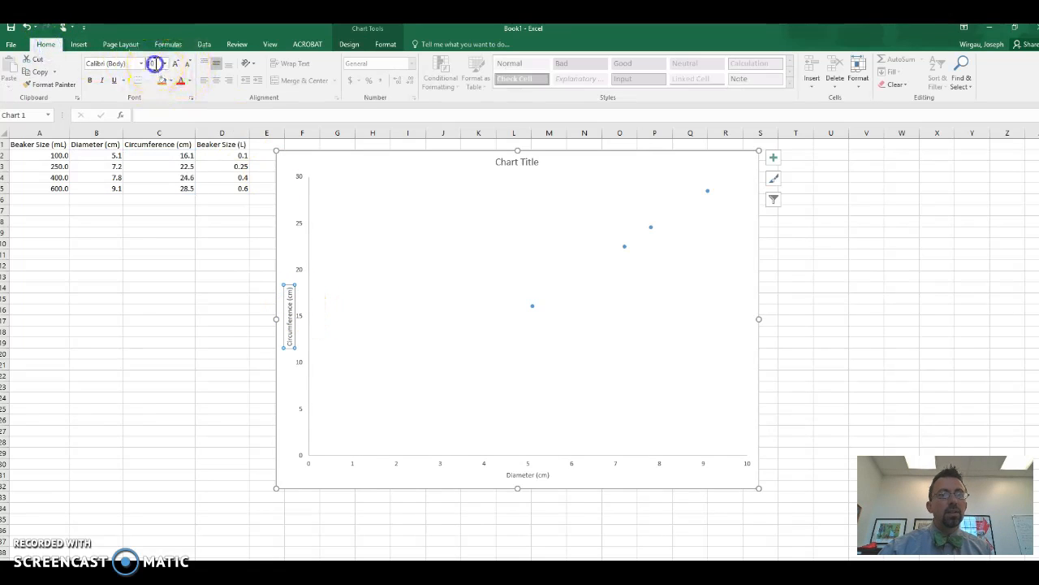
{"action": "key", "text": "Return"}
{"action": "left_click", "coordinate": [538, 475]}
{"action": "left_click", "coordinate": [152, 64]}
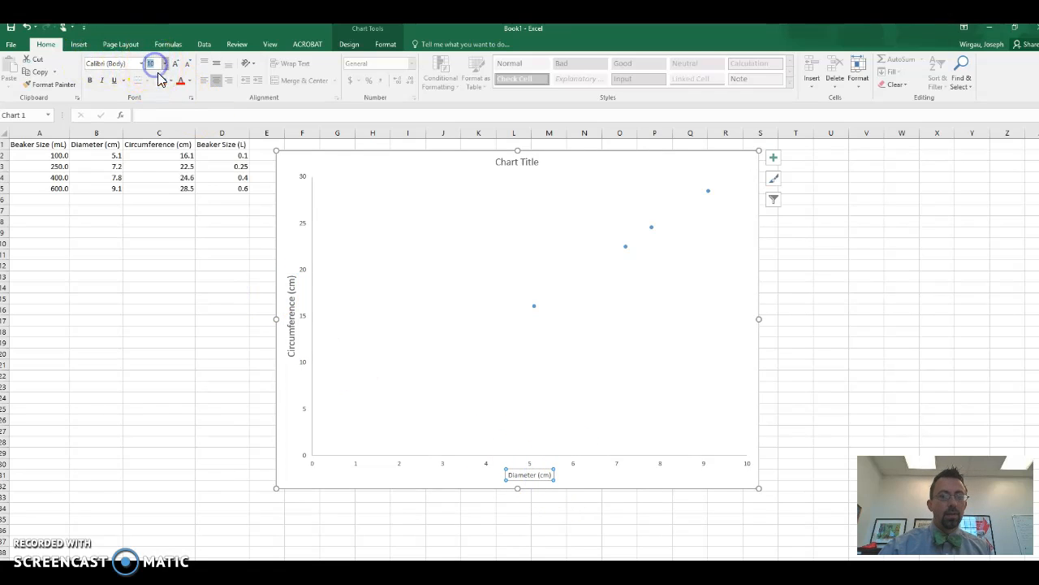
{"action": "key", "text": "Return"}
- Set the font size of the number labels on both the horizontal and vertical axes to 12
{"action": "left_click", "coordinate": [358, 461]}
{"action": "left_click", "coordinate": [153, 62]}
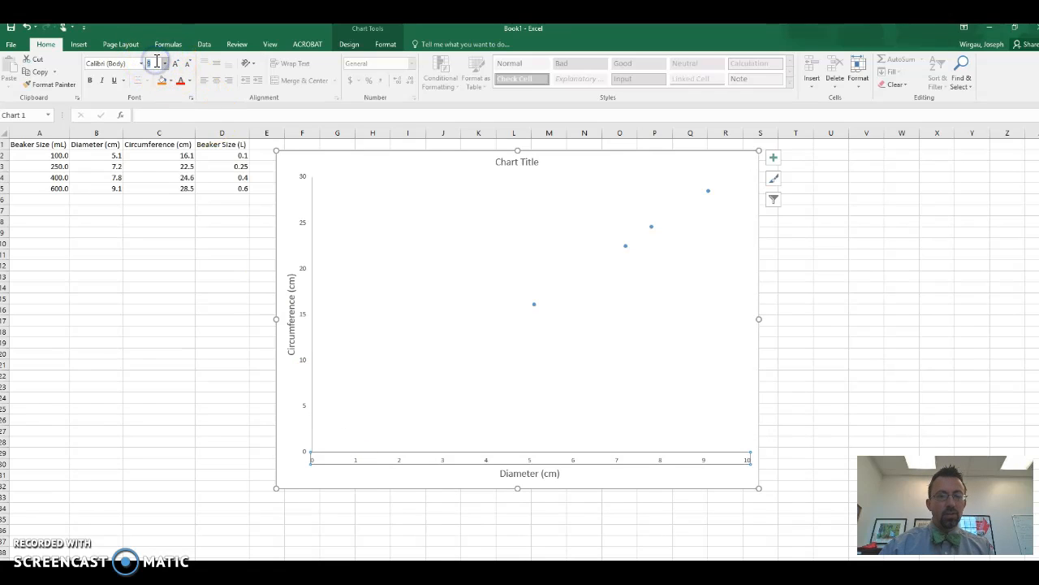
{"action": "type", "text": "12"}
{"action": "key", "text": "Return"}
{"action": "left_click", "coordinate": [303, 265]}
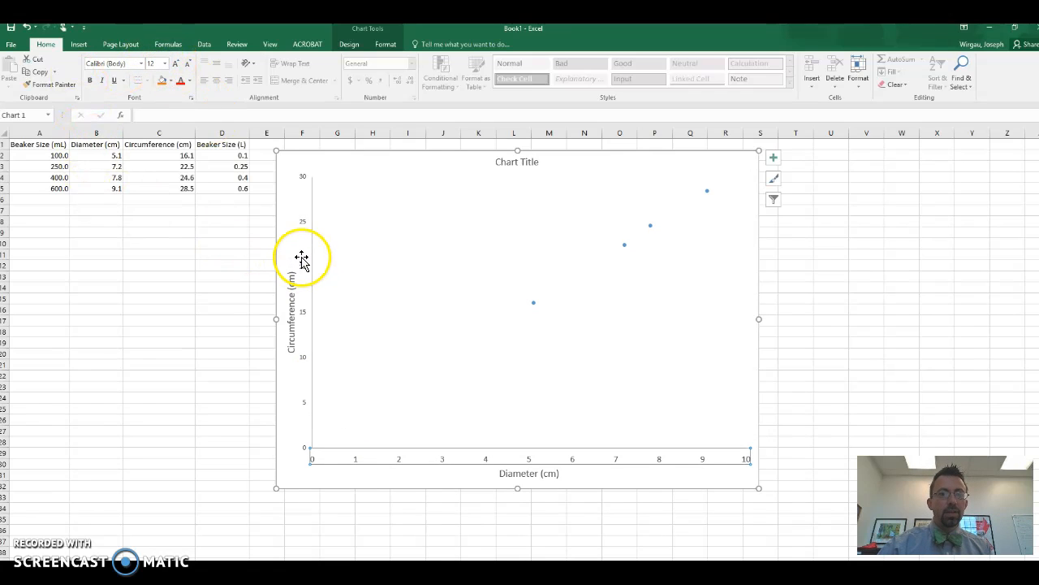
{"action": "left_click", "coordinate": [154, 63]}
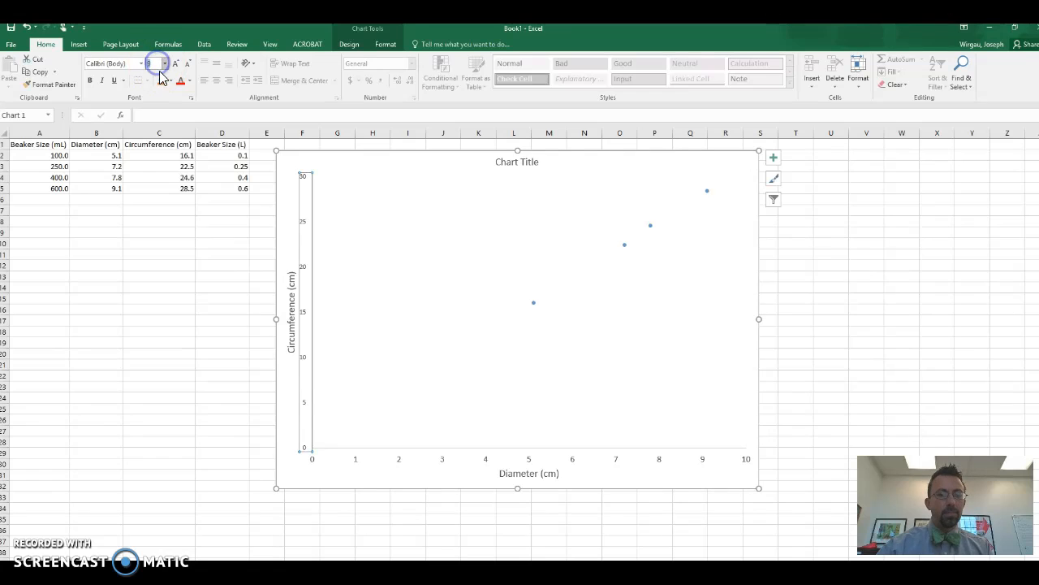
{"action": "type", "text": "12"}
{"action": "key", "text": "Return"}
{"action": "left_click", "coordinate": [462, 314]}
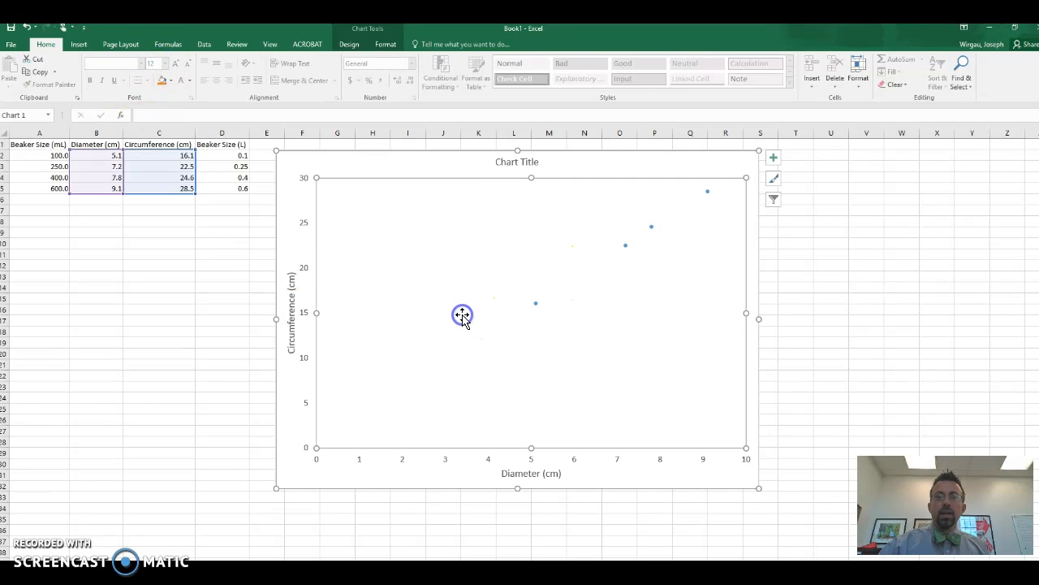
- Delete the chart title above the plot
{"action": "left_click", "coordinate": [503, 164]}
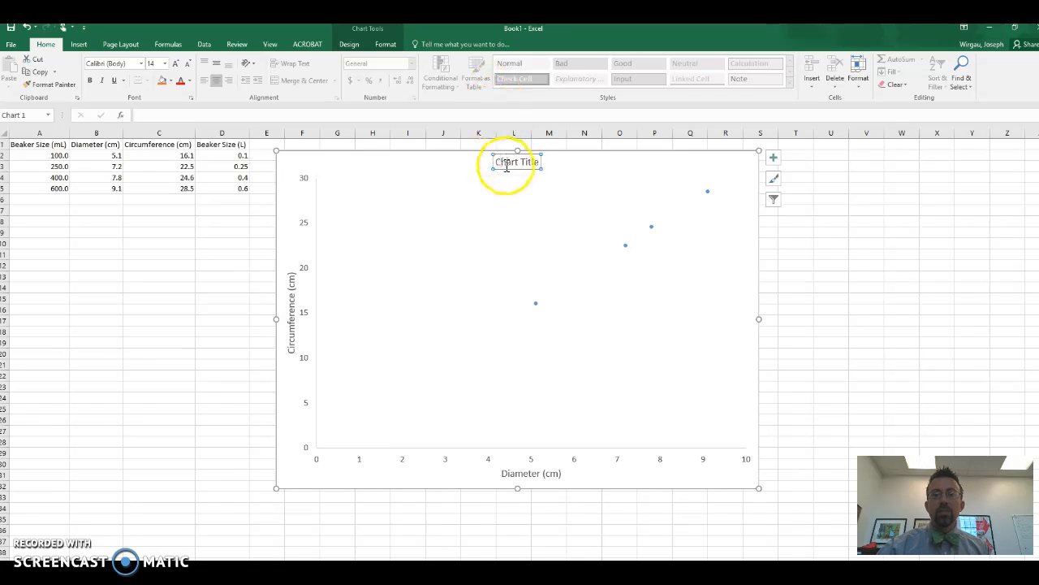
{"action": "left_click", "coordinate": [505, 169]}
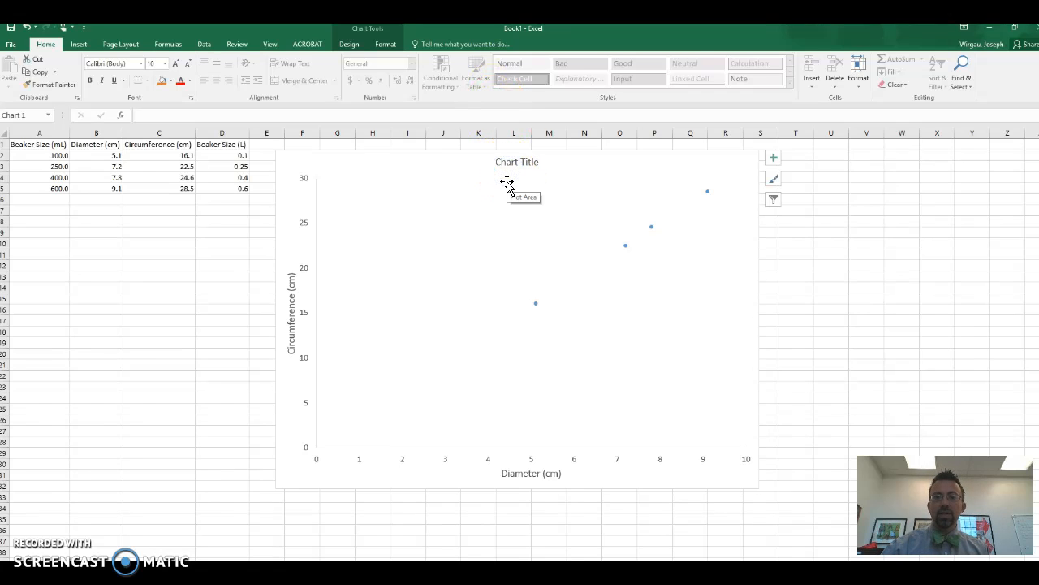
{"action": "key", "text": "Delete"}
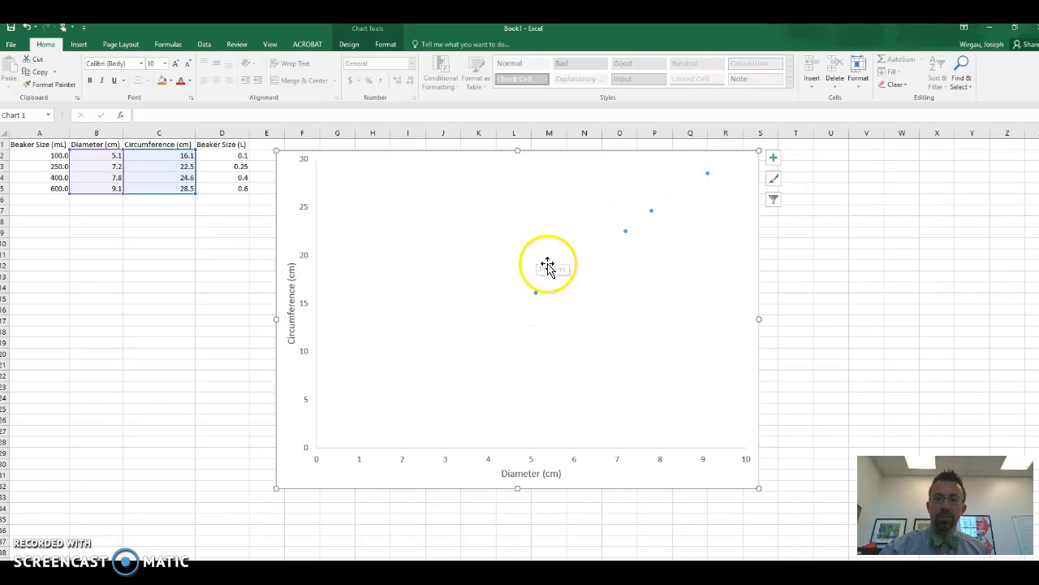
- Add a linear trendline to the data series and display its equation on the chart
{"action": "right_click", "coordinate": [625, 232]}
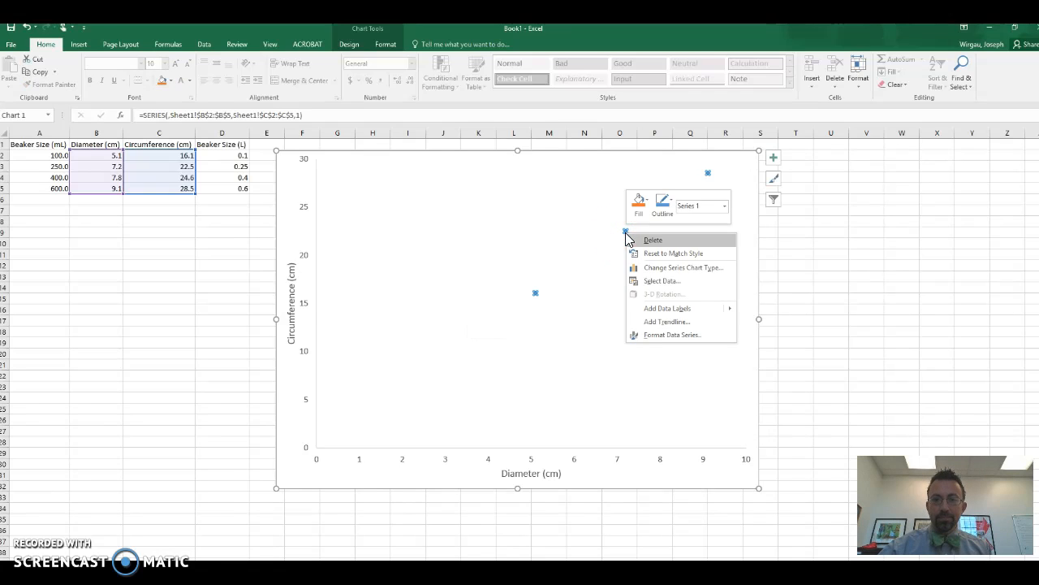
{"action": "left_click", "coordinate": [659, 323]}
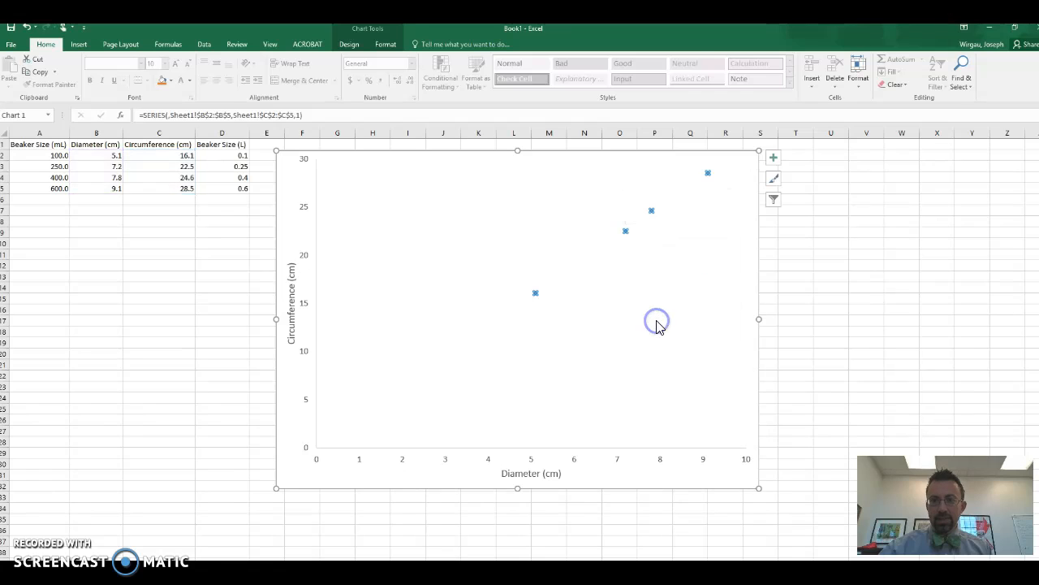
{"action": "left_click", "coordinate": [887, 182]}
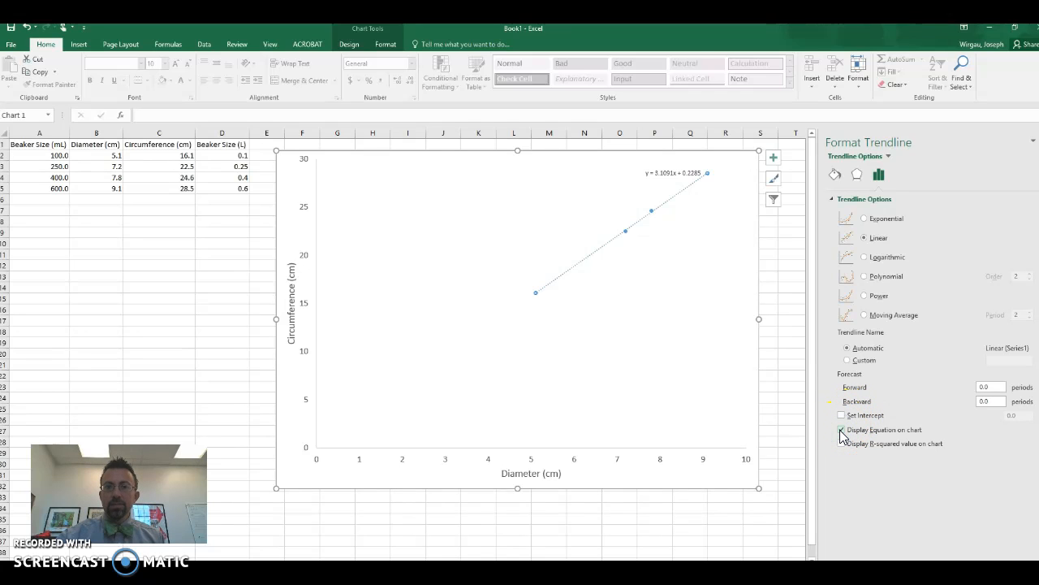
- Move the trendline equation into the empty area just above the middle of the line
{"action": "left_click", "coordinate": [659, 173]}
{"action": "left_click_drag", "start_coordinate": [568, 218], "coordinate": [569, 219]}
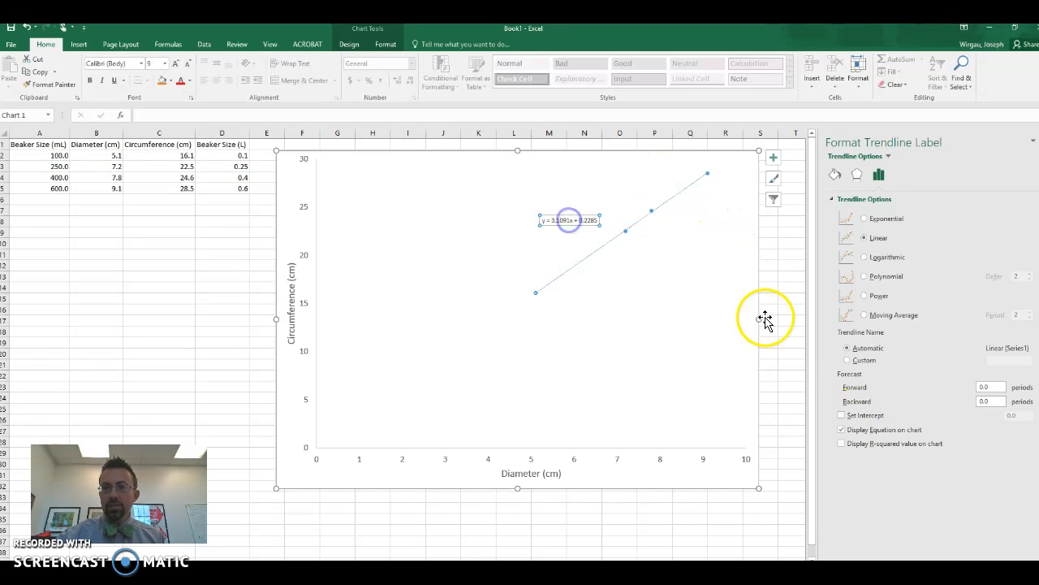
{"action": "left_click", "coordinate": [665, 303]}
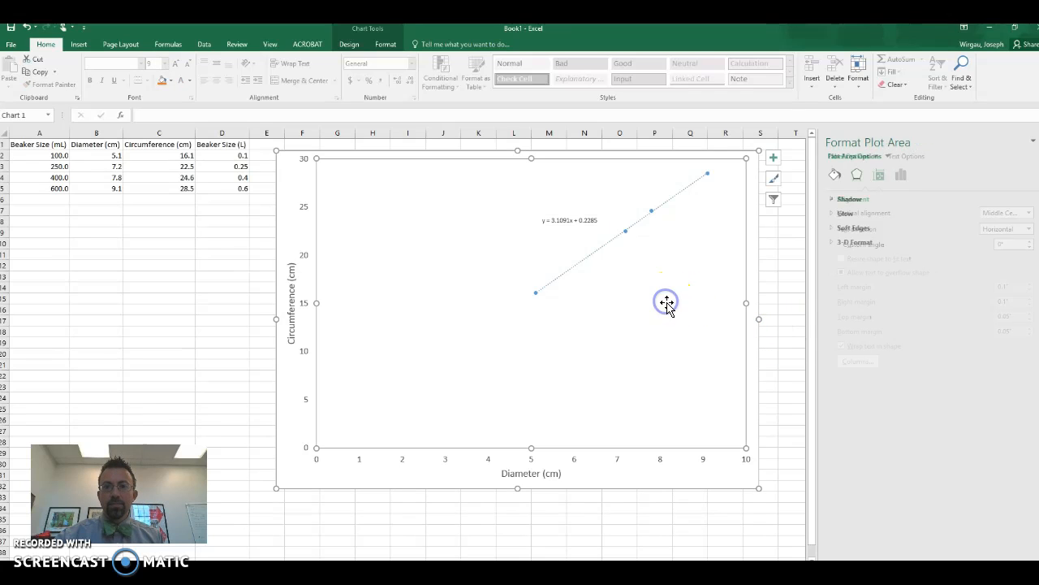
{"action": "left_click", "coordinate": [594, 258]}
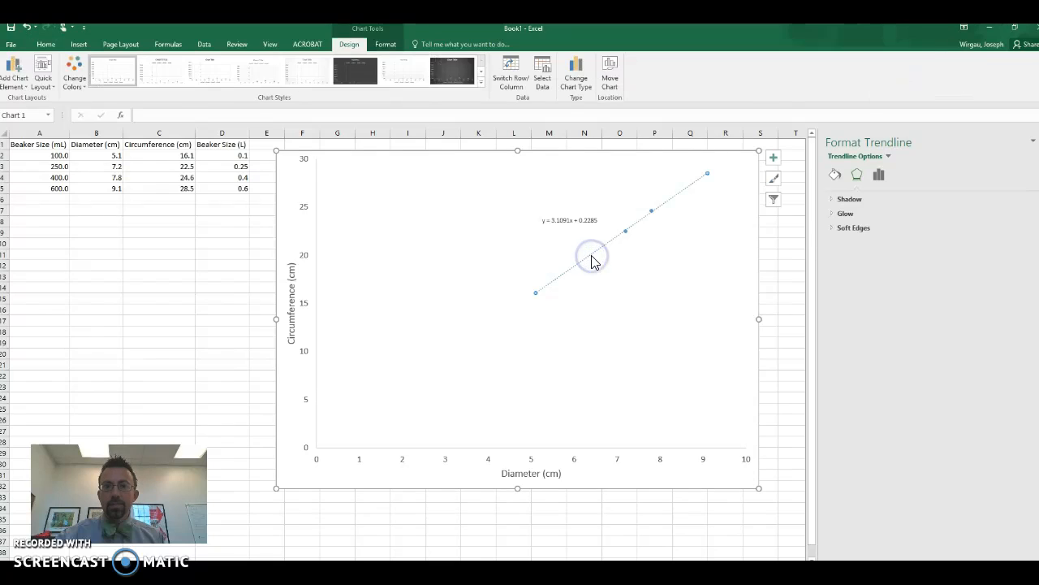
{"action": "left_click", "coordinate": [881, 182]}
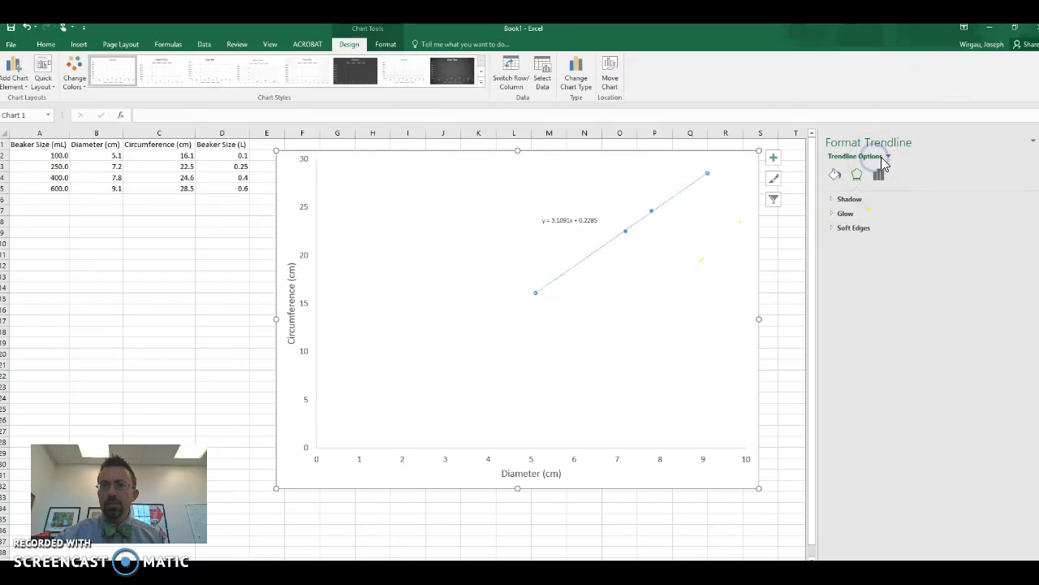
{"action": "left_click", "coordinate": [890, 158]}
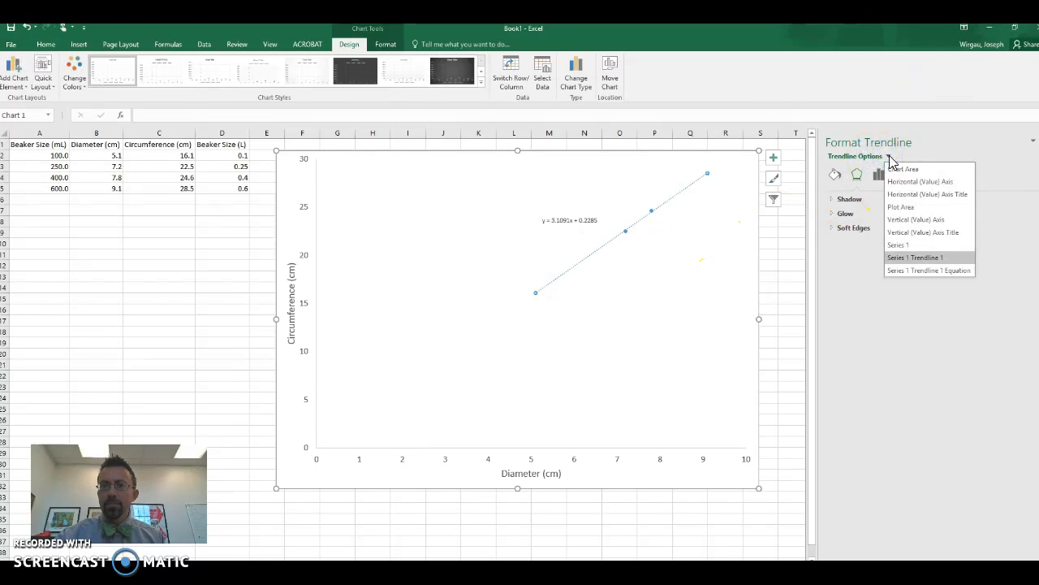
{"action": "left_click", "coordinate": [899, 171]}
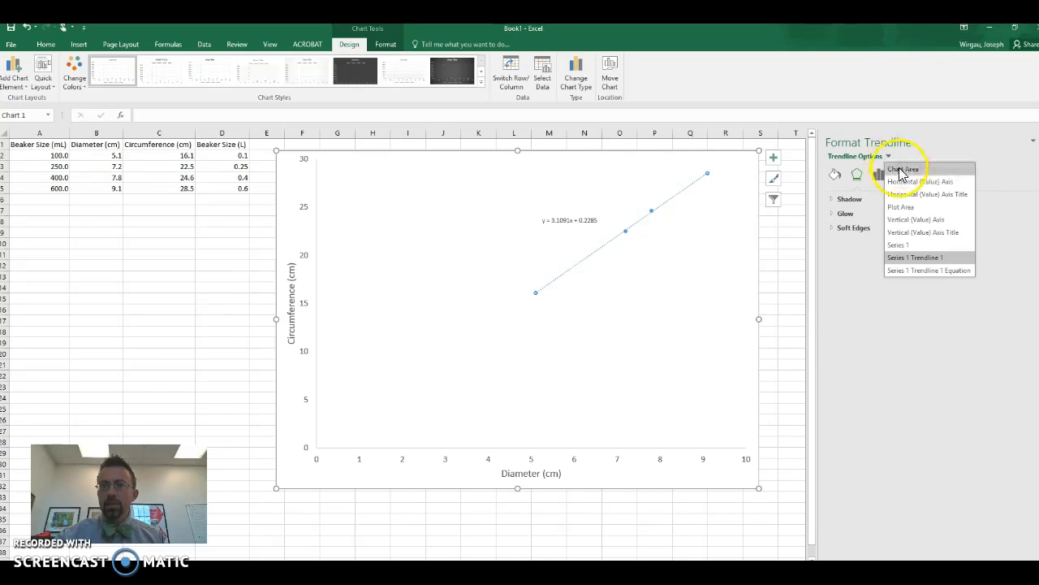
{"action": "left_click", "coordinate": [909, 271]}
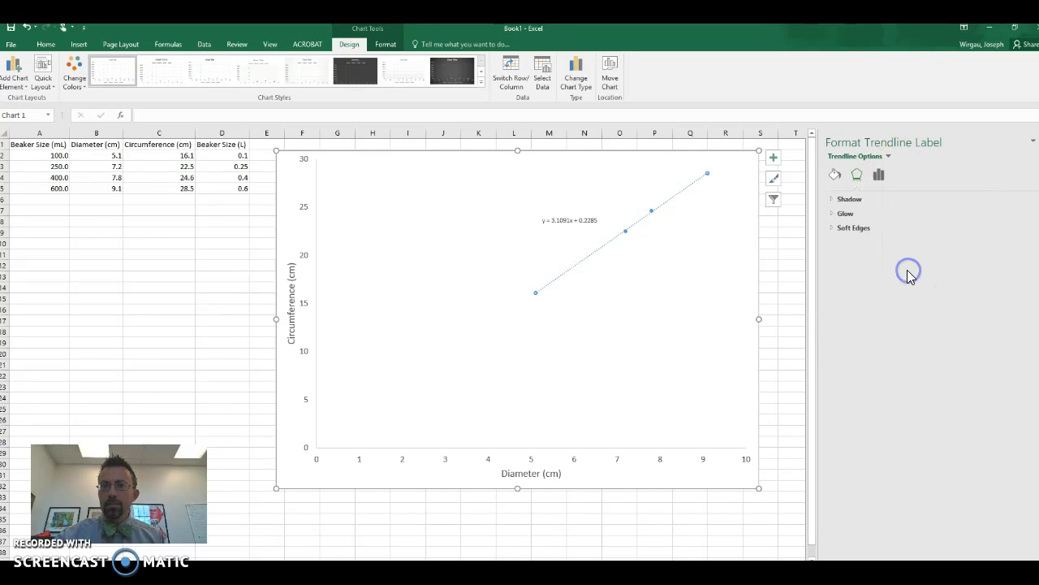
{"action": "left_click", "coordinate": [704, 237]}
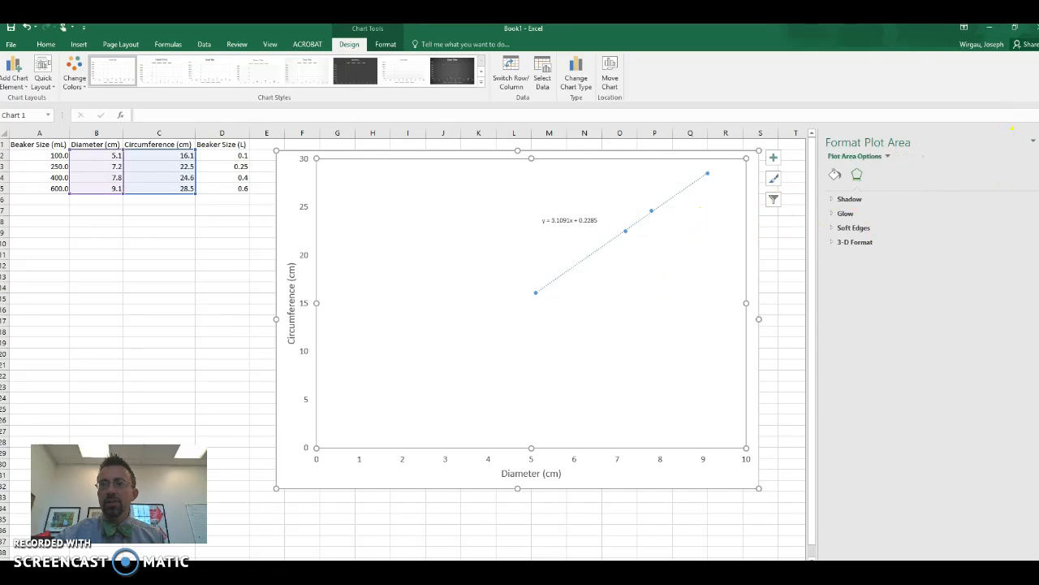
{"action": "left_click", "coordinate": [1038, 141]}
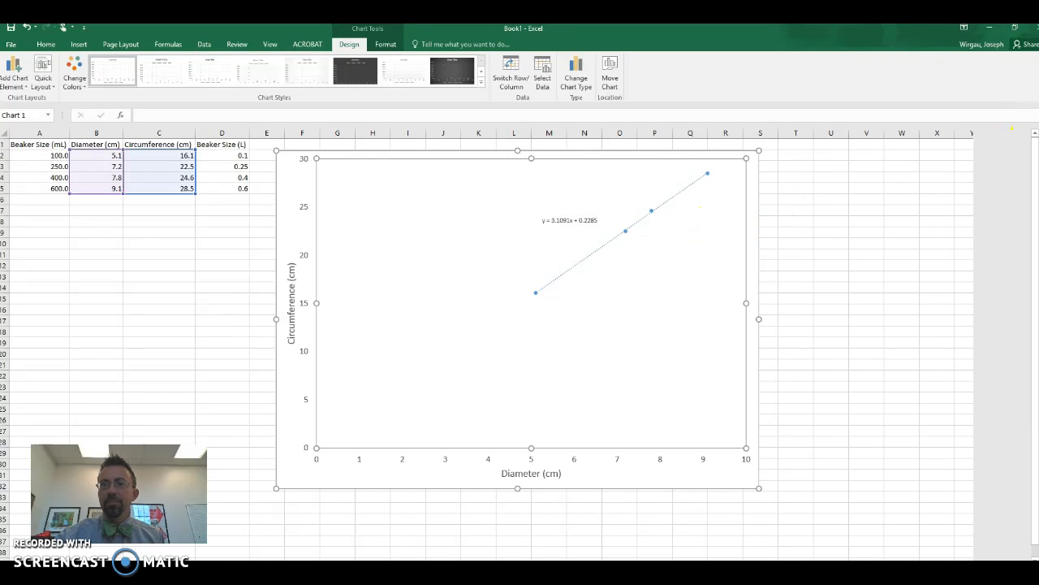
- Extend the trendline's forecast by 1 period forward and 1 period backward
{"action": "double_click", "coordinate": [602, 251]}
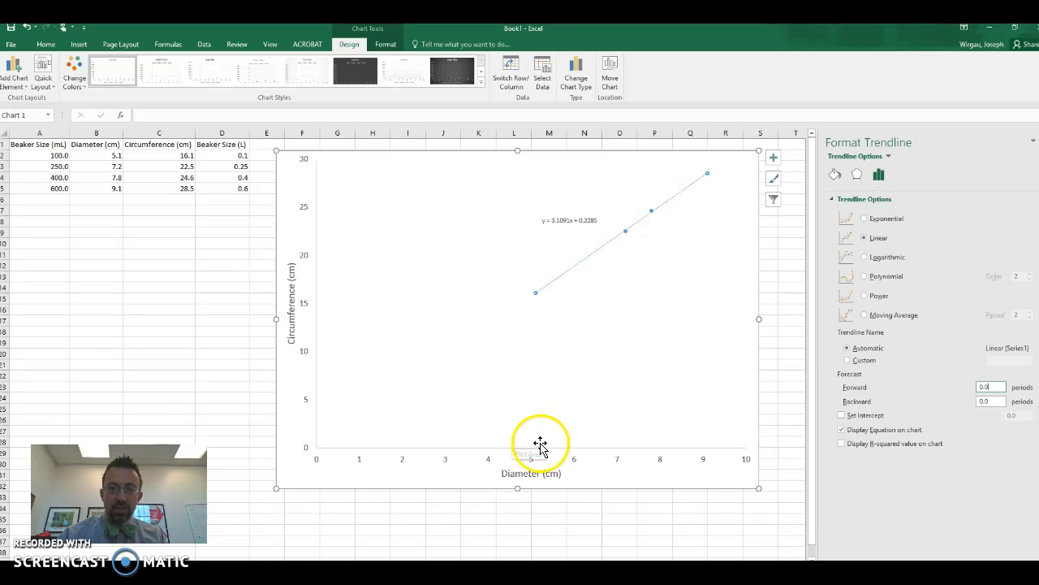
{"action": "left_click", "coordinate": [991, 386]}
{"action": "type", "text": "1"}
{"action": "key", "text": "Tab"}
{"action": "type", "text": "1"}
{"action": "left_click", "coordinate": [996, 386]}
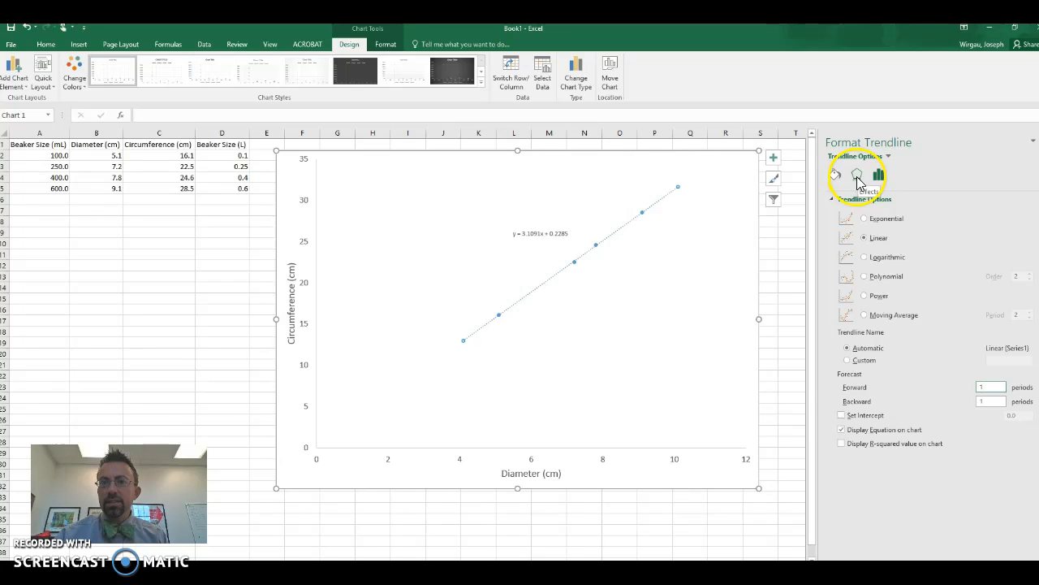
- Change the trendline's dash type to a solid line
{"action": "left_click", "coordinate": [859, 178]}
{"action": "left_click", "coordinate": [838, 180]}
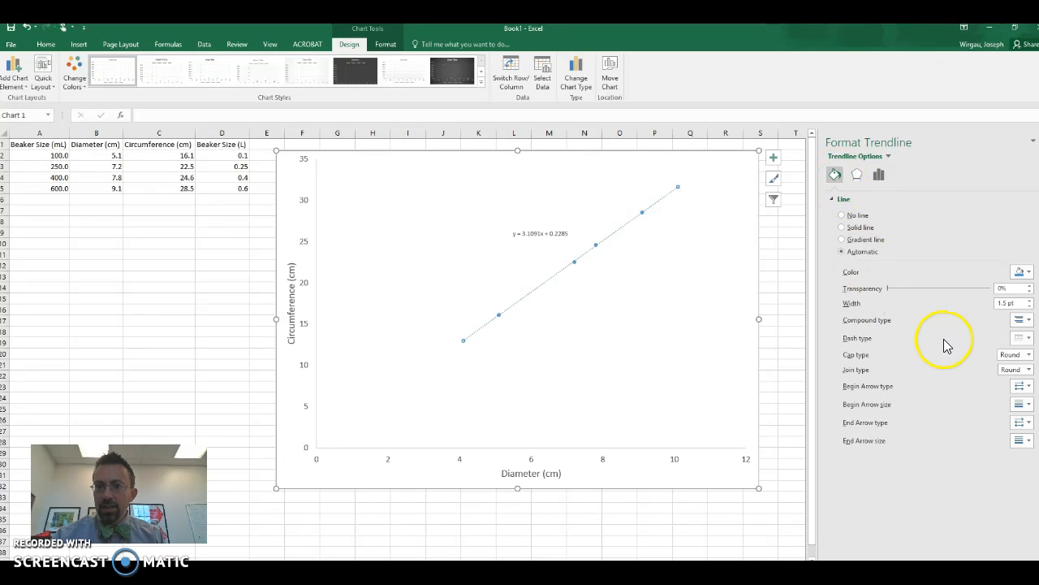
{"action": "left_click", "coordinate": [1021, 337]}
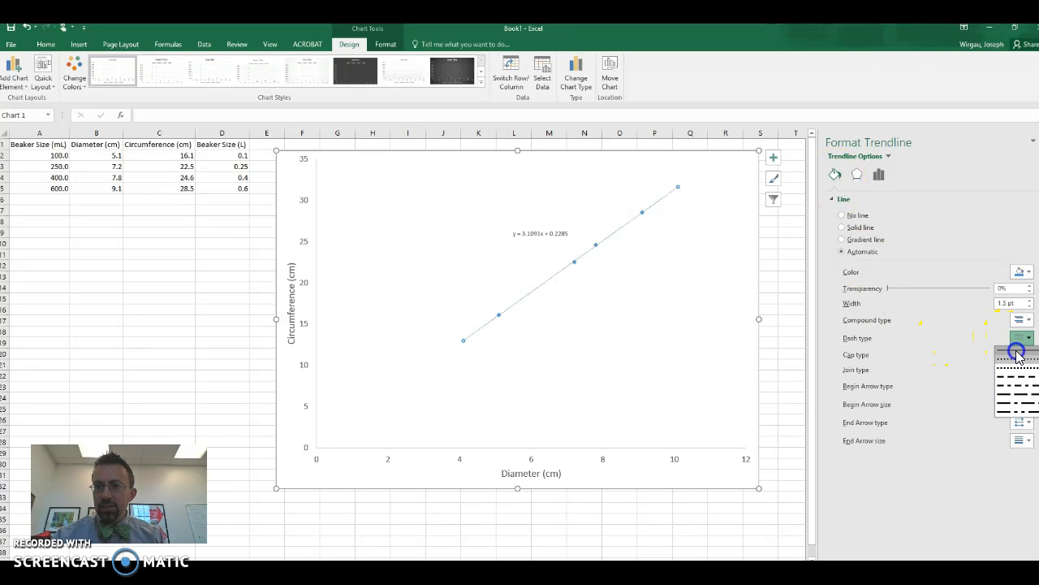
{"action": "left_click", "coordinate": [1016, 354]}
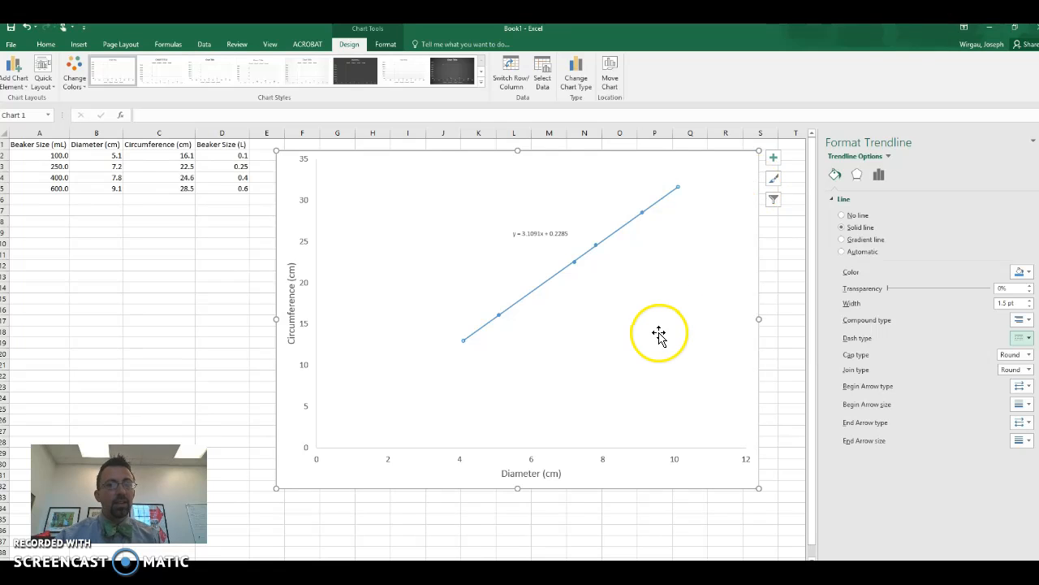
- Set the horizontal Diameter axis bounds to a minimum of 4 and a maximum of 11
{"action": "left_click", "coordinate": [633, 338]}
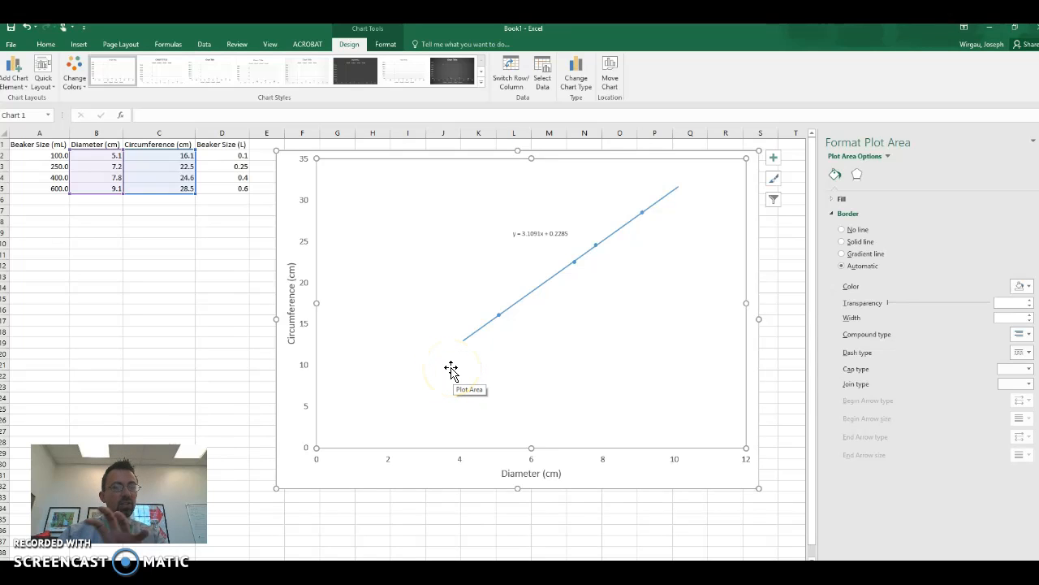
{"action": "left_click", "coordinate": [389, 463]}
{"action": "right_click", "coordinate": [389, 463]}
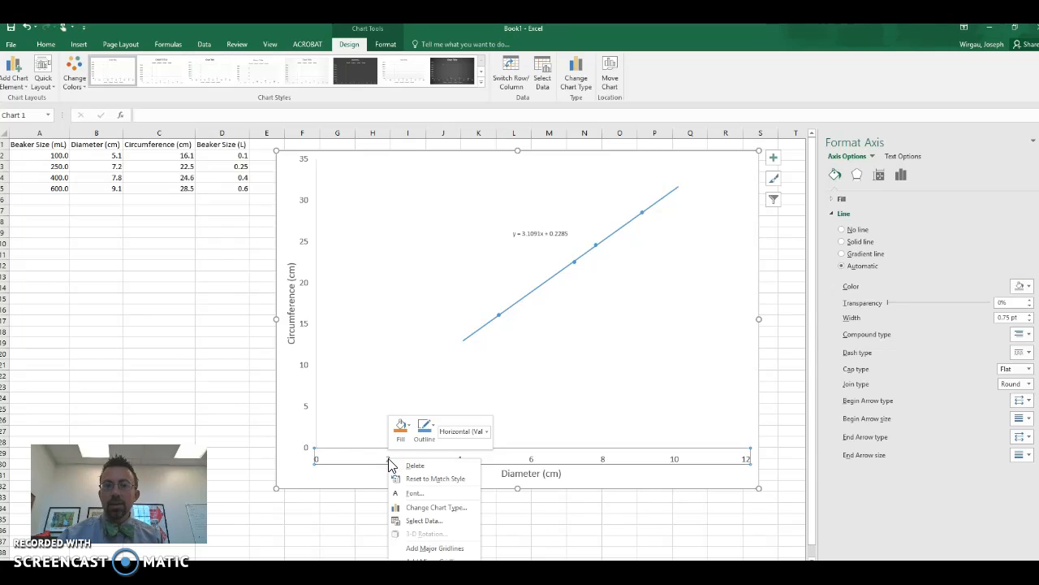
{"action": "left_click", "coordinate": [515, 459]}
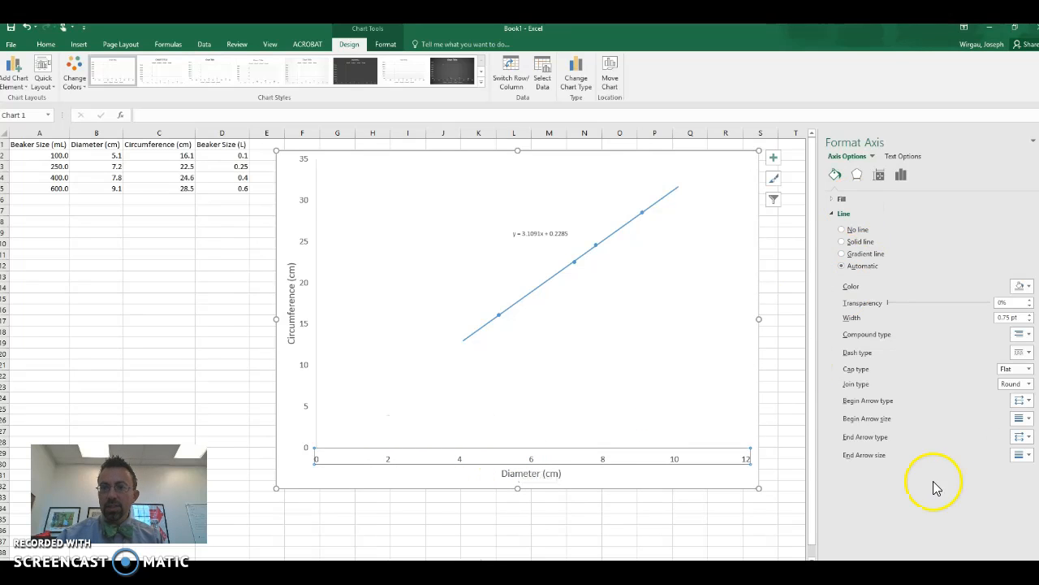
{"action": "left_click", "coordinate": [875, 175]}
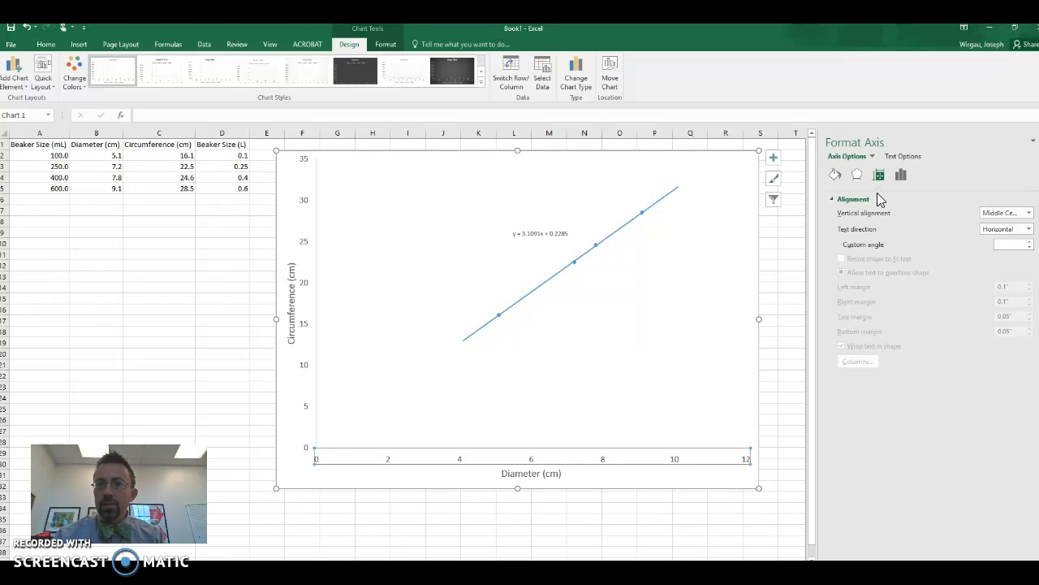
{"action": "left_click", "coordinate": [858, 175]}
{"action": "left_click", "coordinate": [901, 176]}
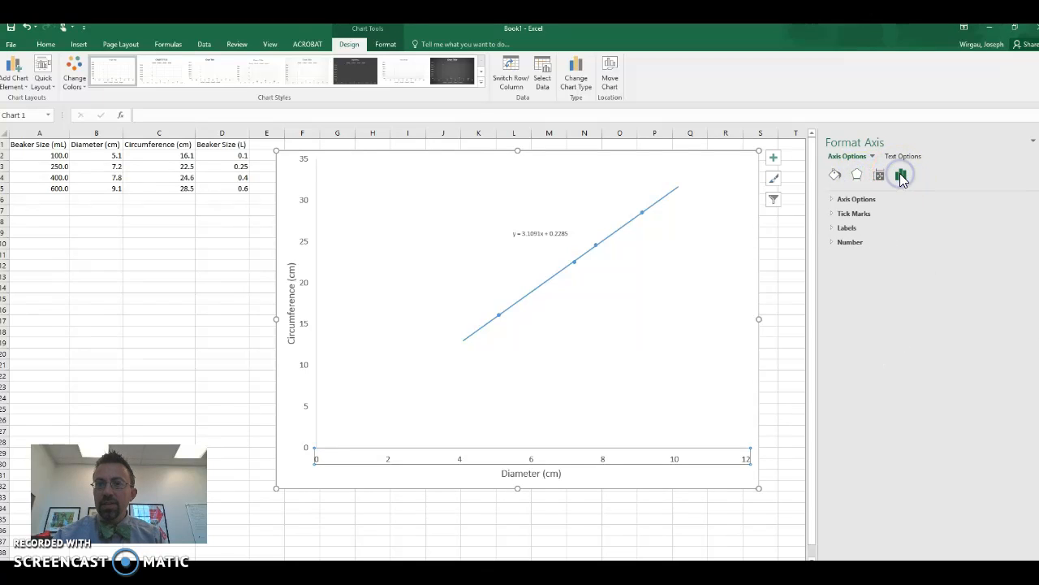
{"action": "left_click", "coordinate": [832, 202]}
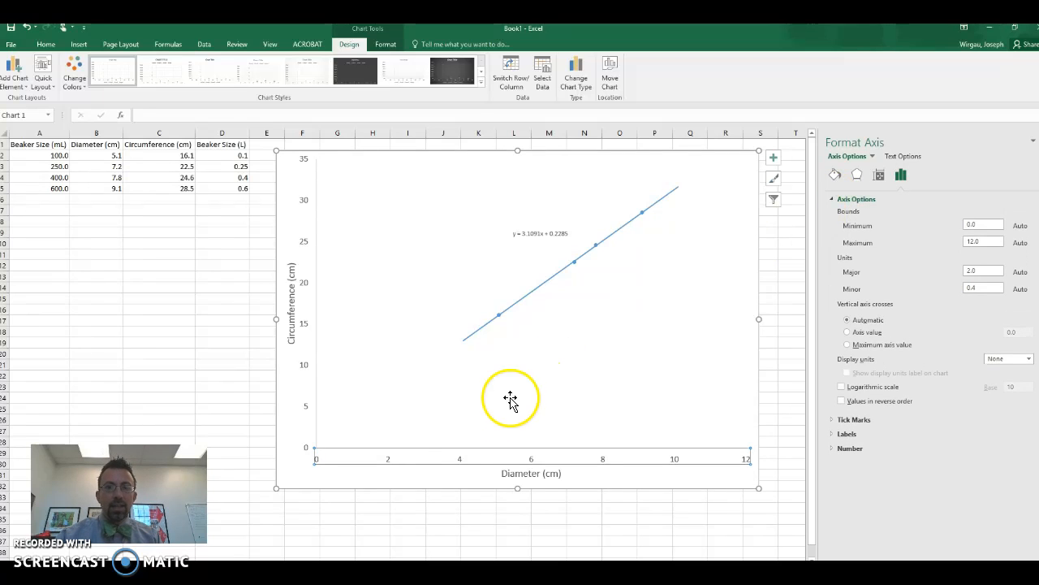
{"action": "left_click_drag", "start_coordinate": [975, 223], "coordinate": [939, 226]}
{"action": "left_click", "coordinate": [984, 241]}
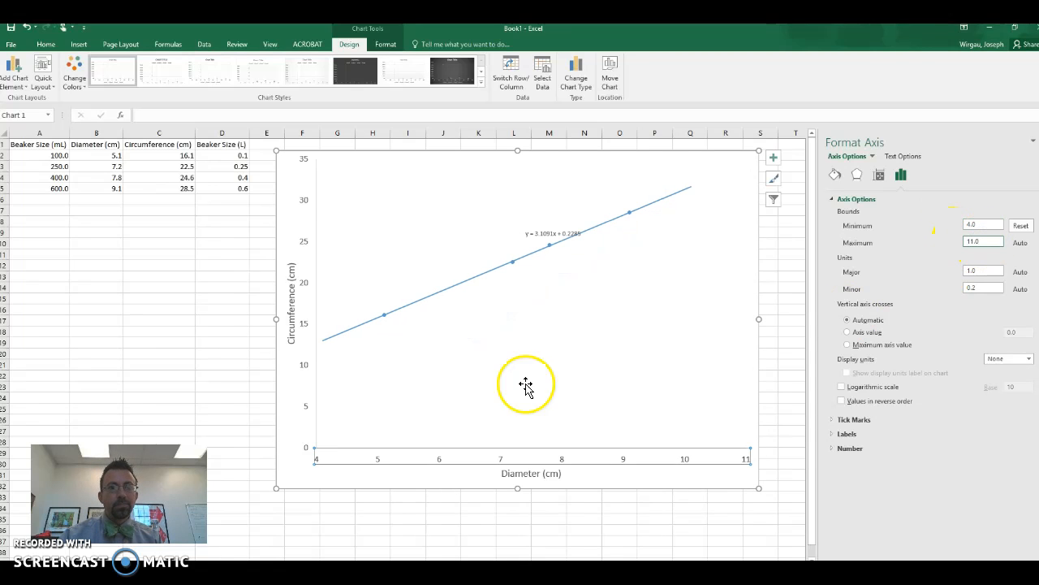
- Set the vertical Circumference axis minimum bound to 10
{"action": "left_click", "coordinate": [305, 330]}
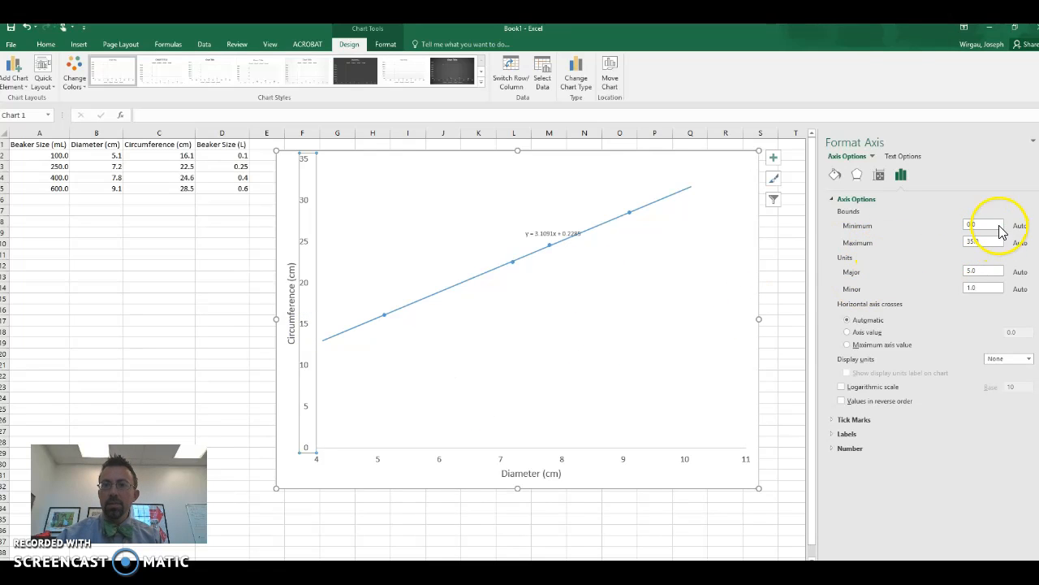
{"action": "left_click_drag", "start_coordinate": [988, 224], "coordinate": [950, 226]}
{"action": "type", "text": "1"}
{"action": "key", "text": "Return"}
- Enlarge the trendline equation to font size 14 and move it into the empty area above and left of the line's middle
{"action": "left_click", "coordinate": [522, 248]}
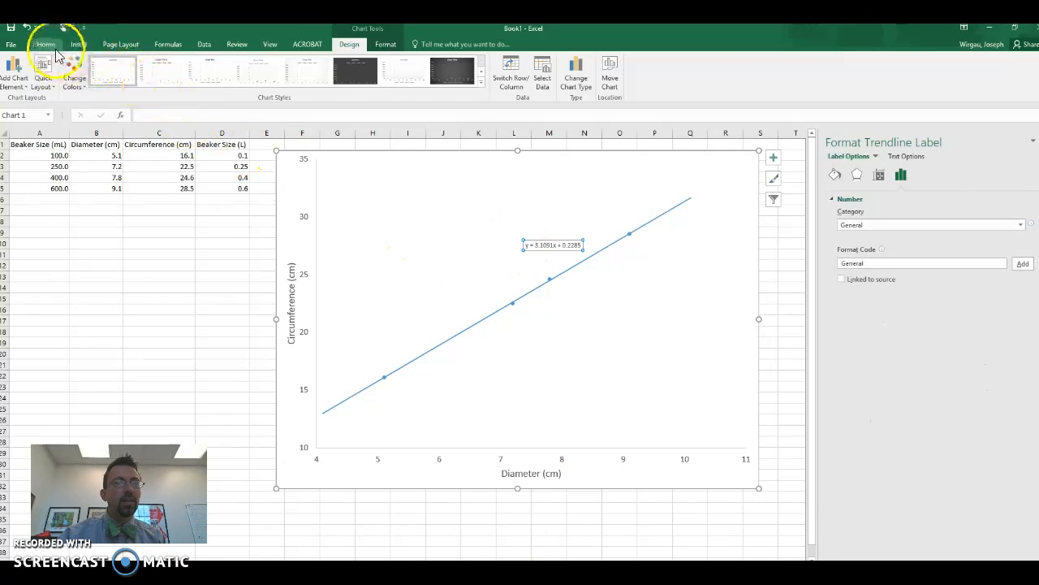
{"action": "left_click", "coordinate": [48, 46]}
{"action": "left_click", "coordinate": [153, 64]}
{"action": "type", "text": "14"}
{"action": "key", "text": "Return"}
{"action": "left_click_drag", "start_coordinate": [523, 236], "coordinate": [452, 262]}
{"action": "left_click", "coordinate": [549, 352]}
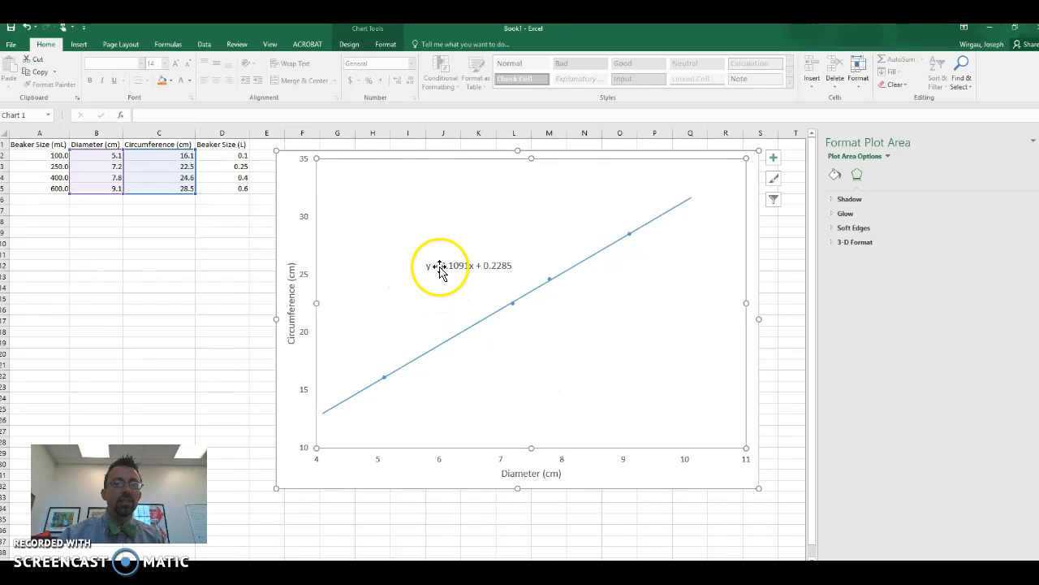
- Edit the trendline equation's variables so it reads C = 3.1091 D + 0.2285
{"action": "left_click", "coordinate": [471, 266]}
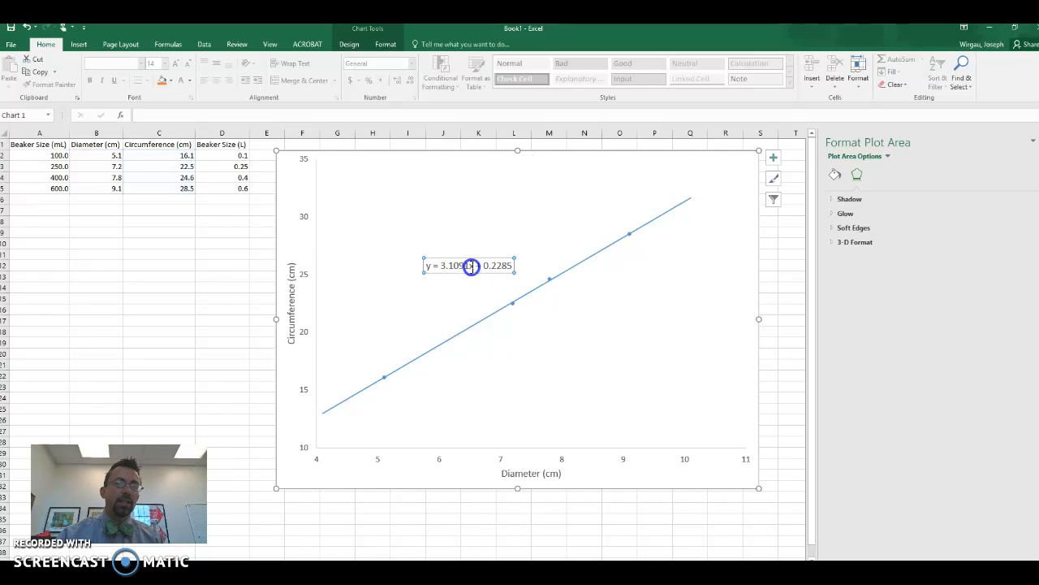
{"action": "left_click", "coordinate": [427, 266]}
{"action": "key", "text": "Delete"}
{"action": "key", "text": "Delete"}
{"action": "type", "text": "C"}
{"action": "key", "text": "Right"}
{"action": "key", "text": "Right"}
{"action": "key", "text": "Right"}
{"action": "key", "text": "Delete"}
{"action": "type", "text": "D"}
{"action": "left_click", "coordinate": [424, 216]}
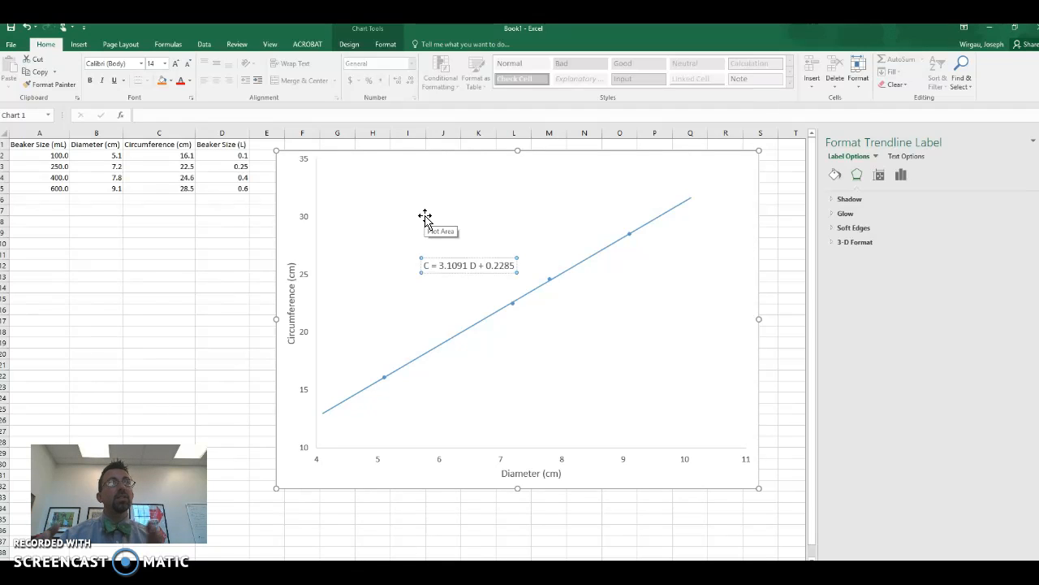
{"action": "left_click", "coordinate": [358, 249]}
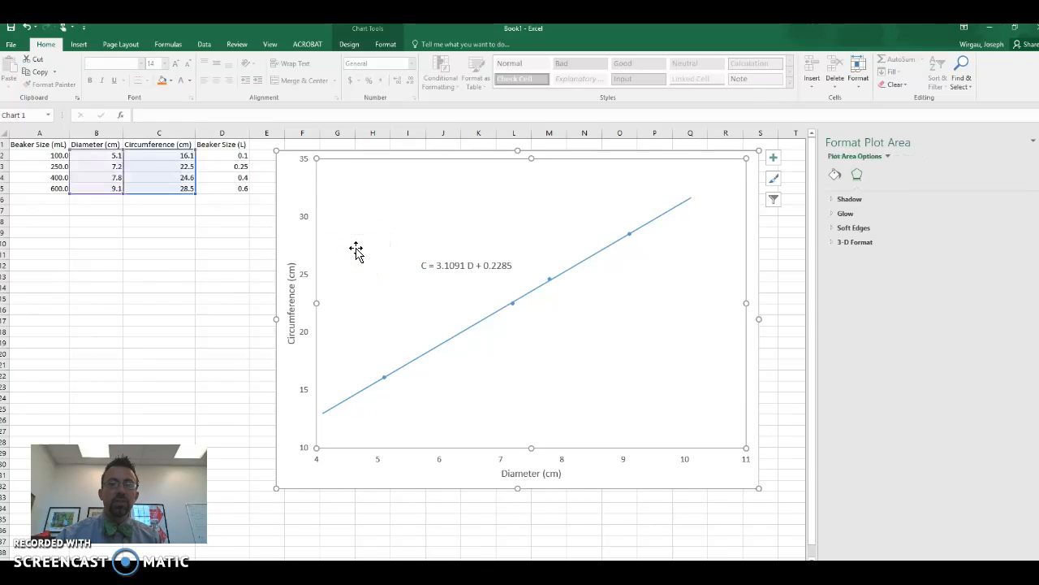